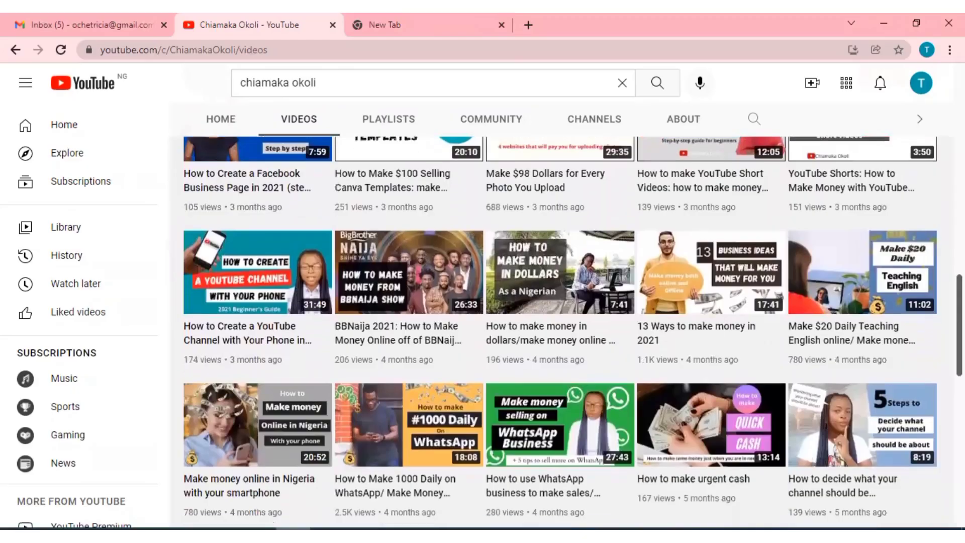
Scroll down through the YouTube channel's video list.
scroll(573, 332, down, 2)
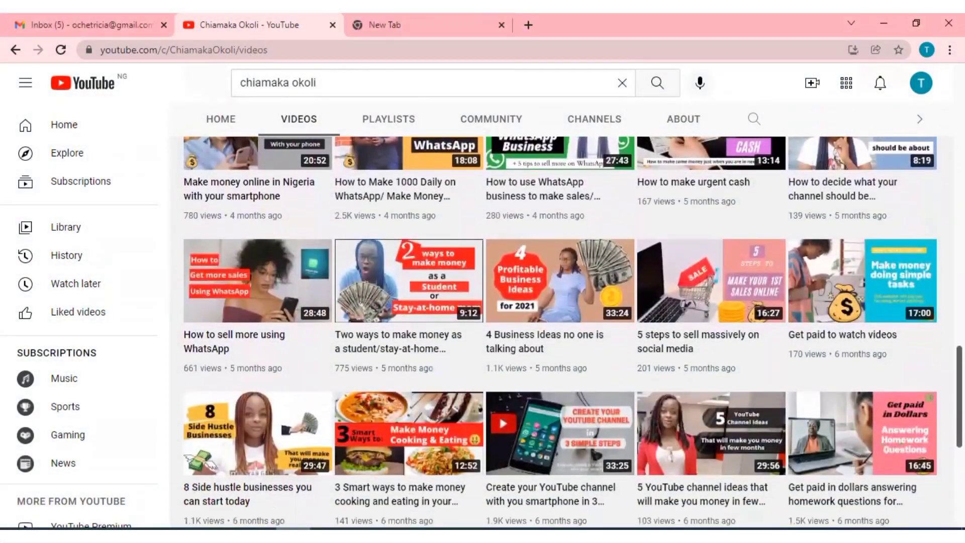
scroll(573, 332, down, 5)
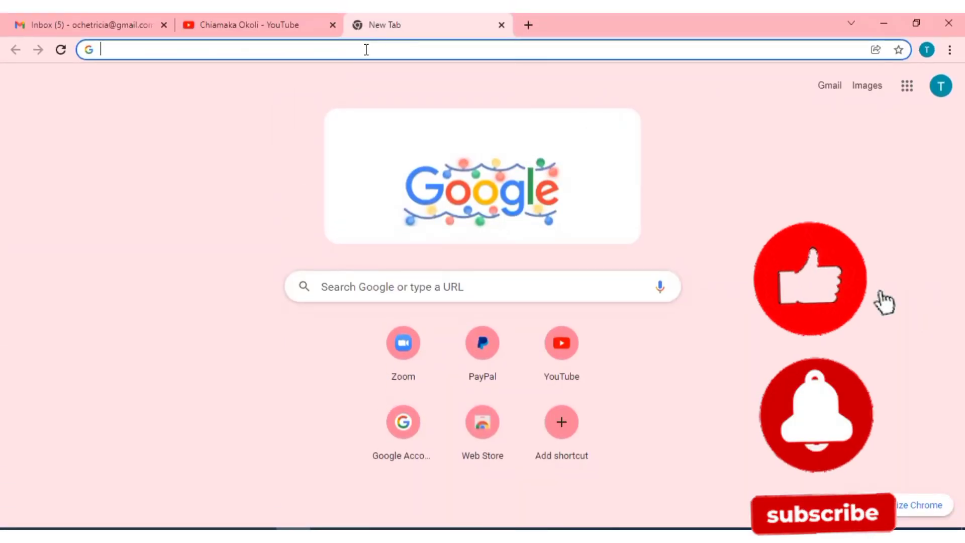
Load paypal.com in the new tab.
text(pa)
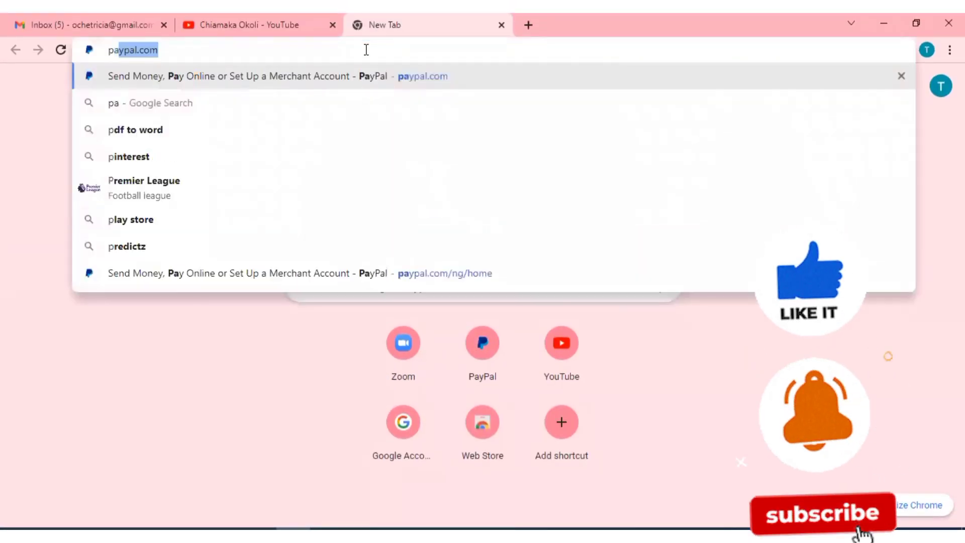
text(ypal)
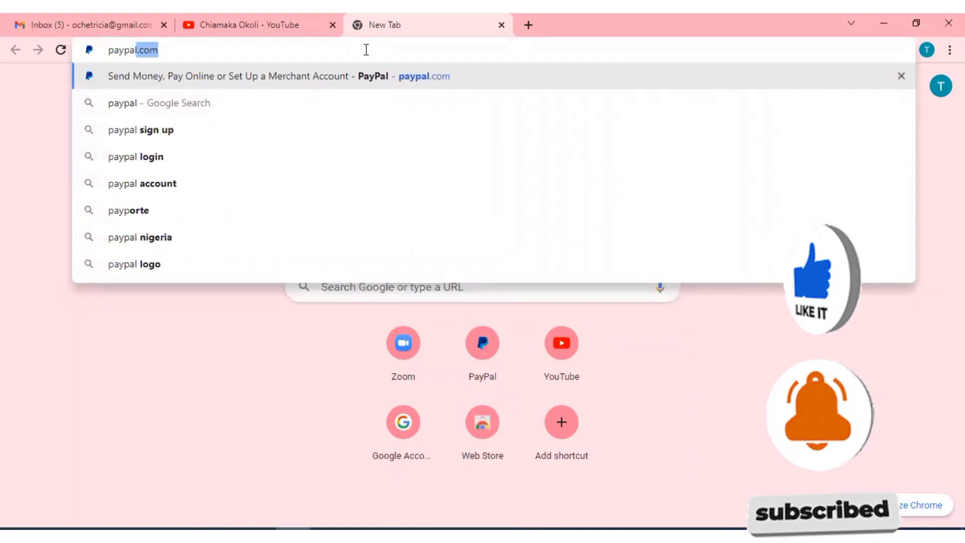
text(.com)
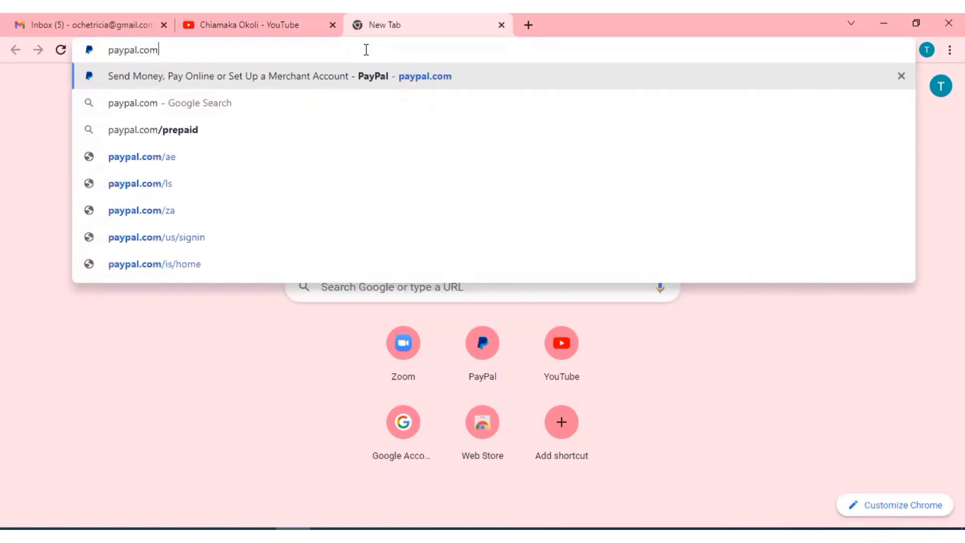
key(Return)
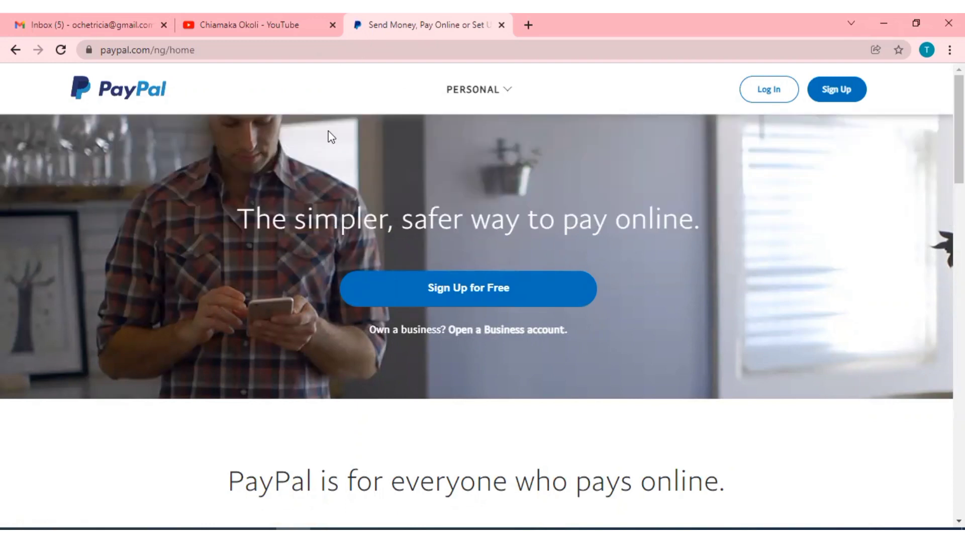
Put the paypal.com/ng/home address into editing mode in the address bar.
mouse_move(460, 92)
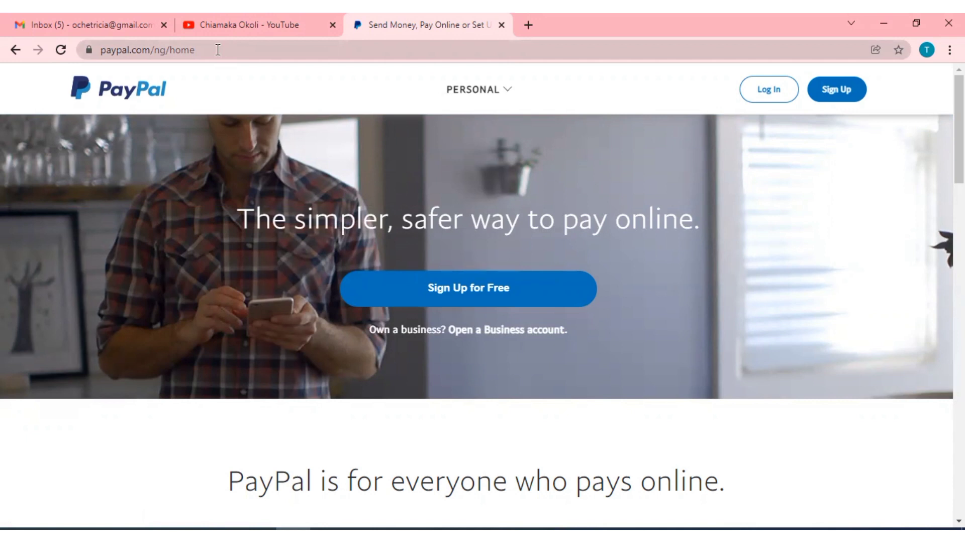
click(222, 52)
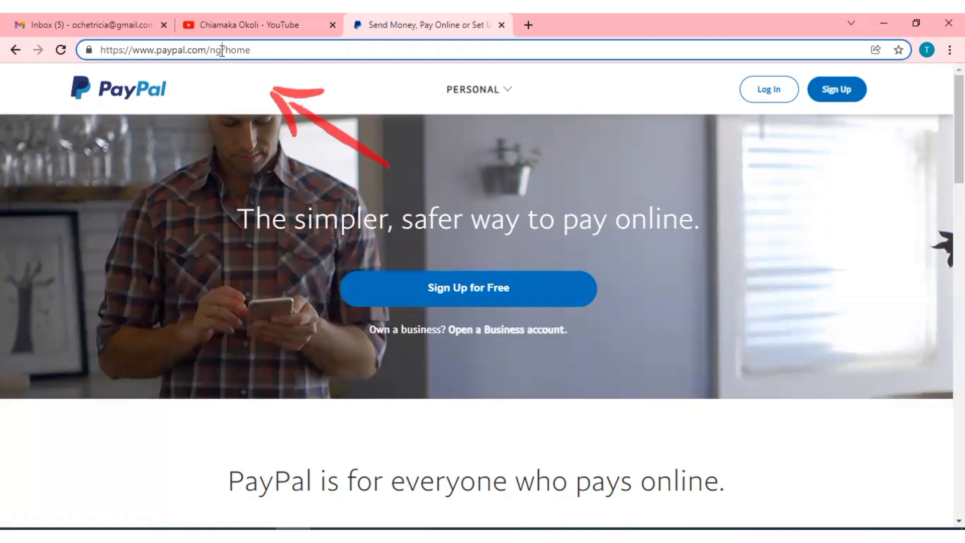
Replace the ng country code with ae to load paypal.com/ae/home.
key(BackSpace)
key(BackSpace)
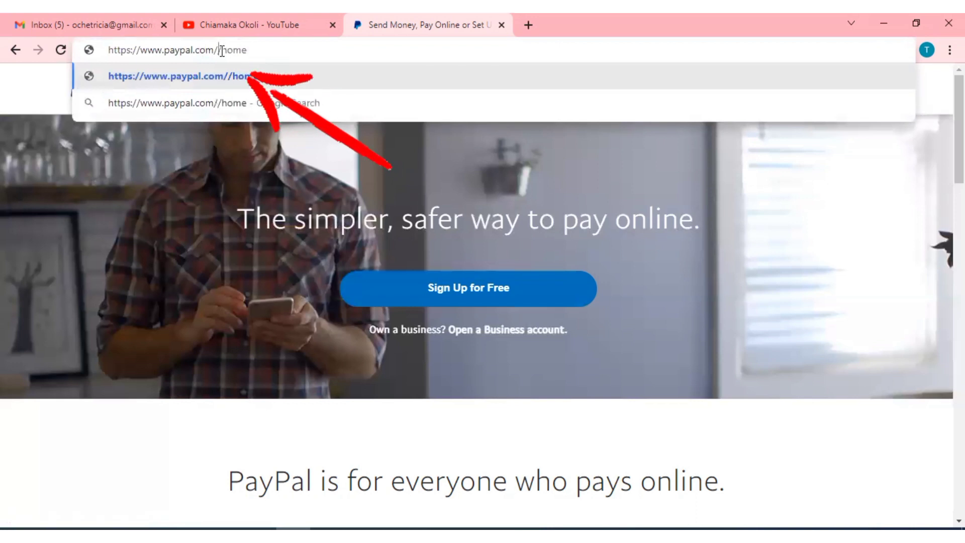
text(ae)
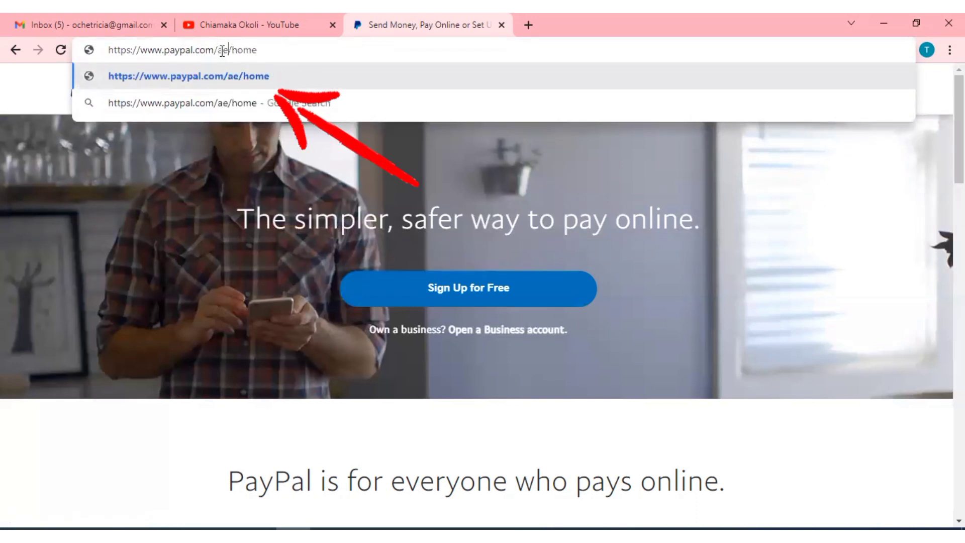
key(Return)
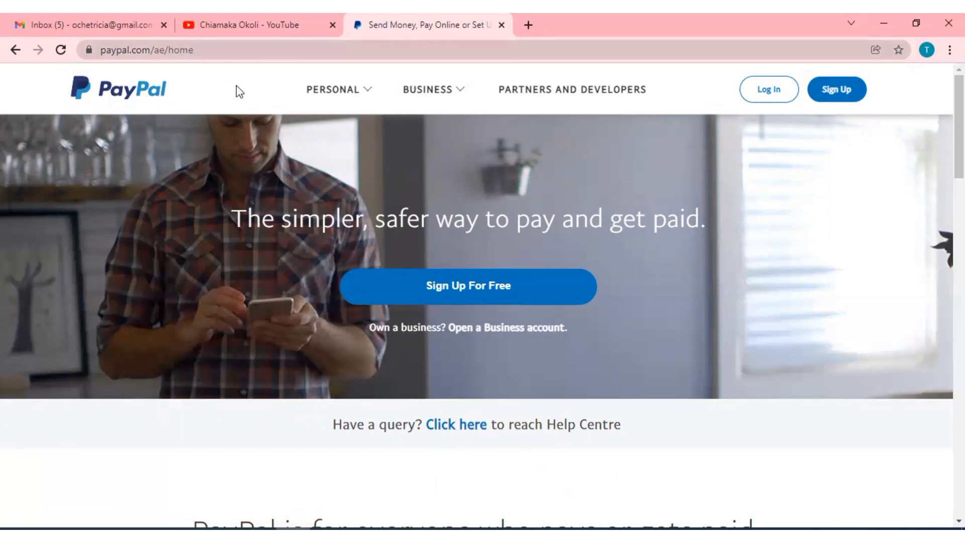
click(317, 101)
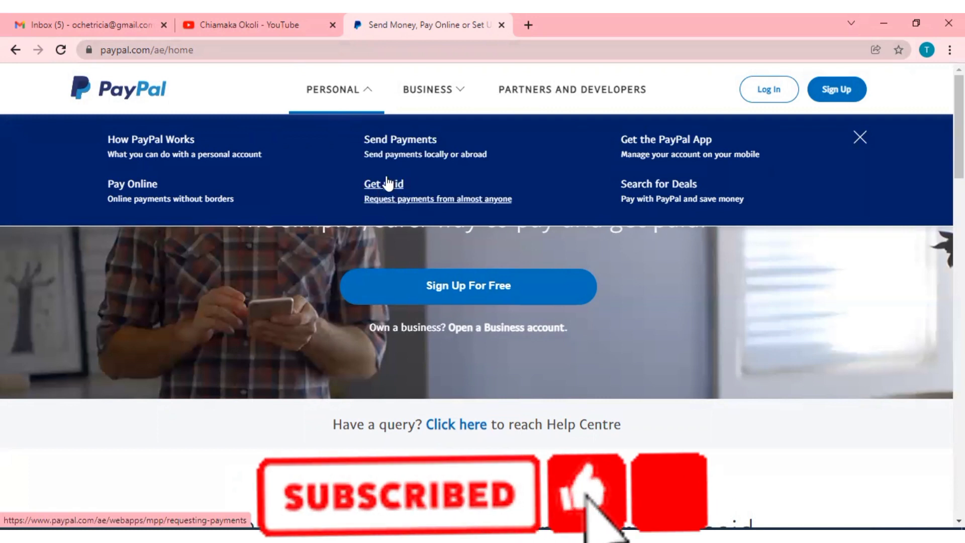
Look over the Business mega-menu, then reopen the Personal menu.
mouse_move(323, 91)
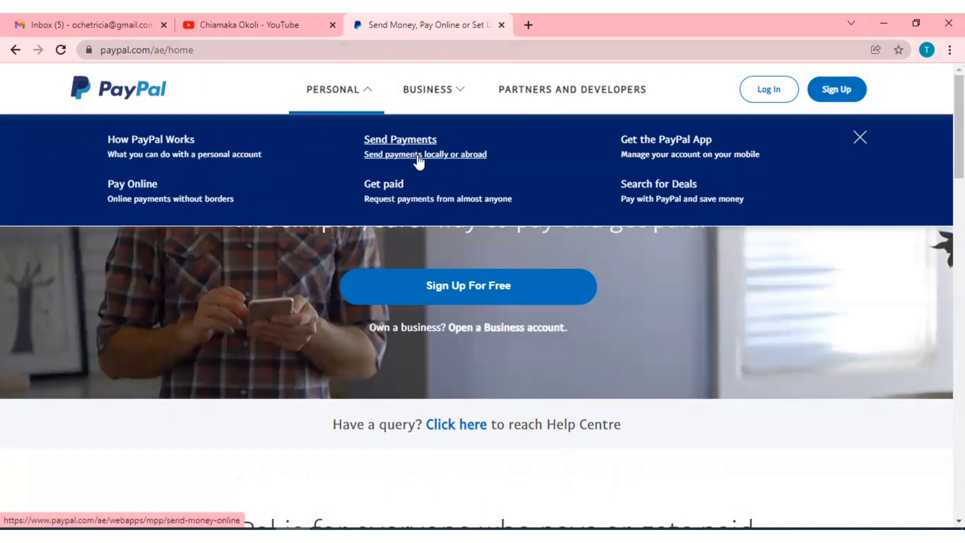
click(417, 98)
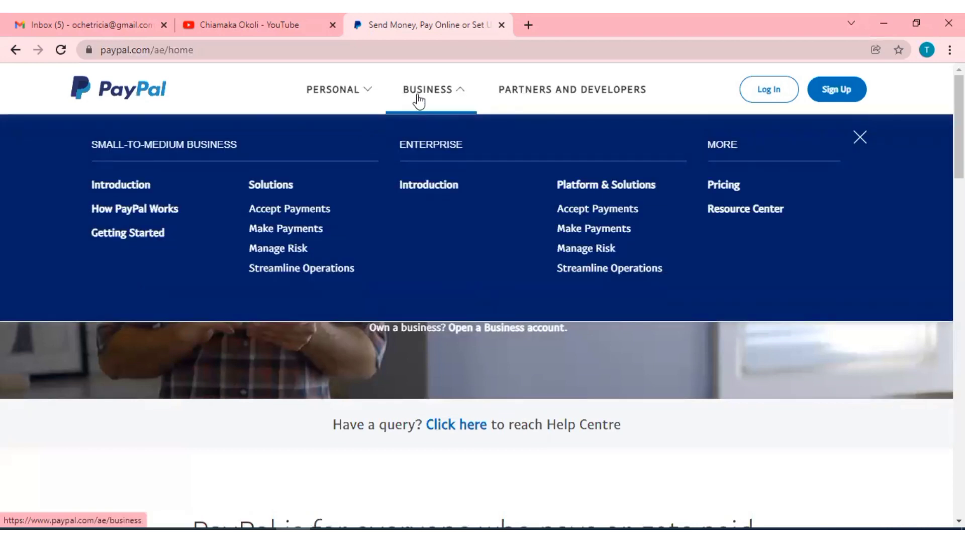
click(336, 92)
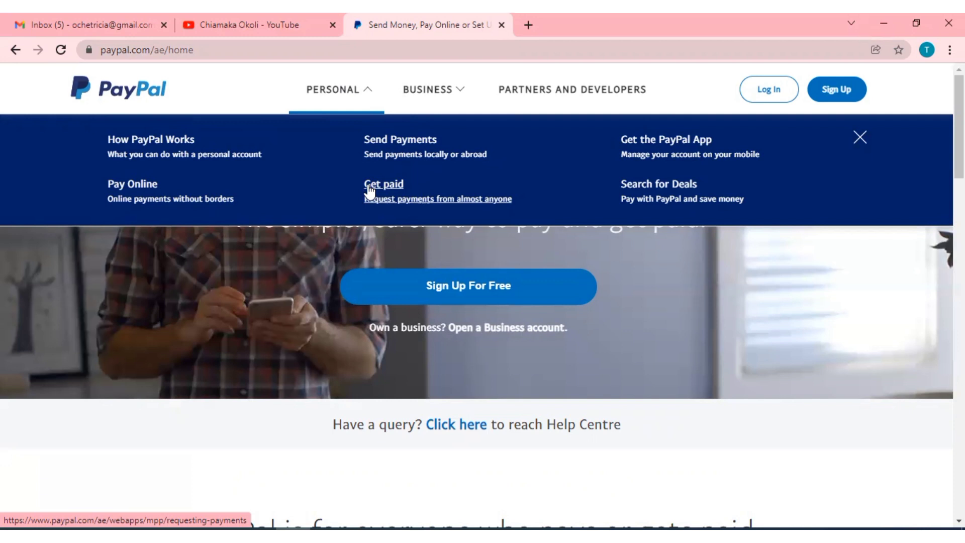
Visit Get paid and the Business menu, then start Sign Up from the header.
click(369, 191)
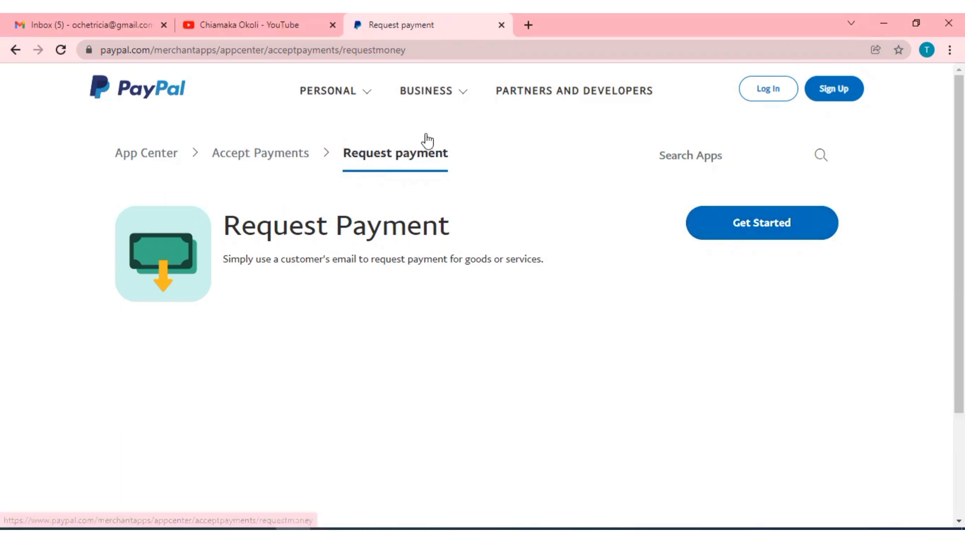
click(419, 94)
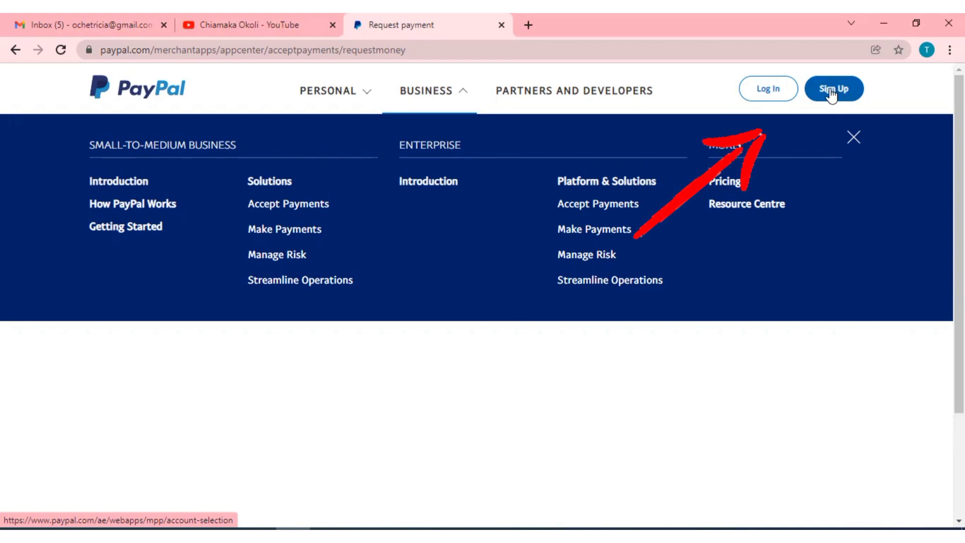
click(832, 93)
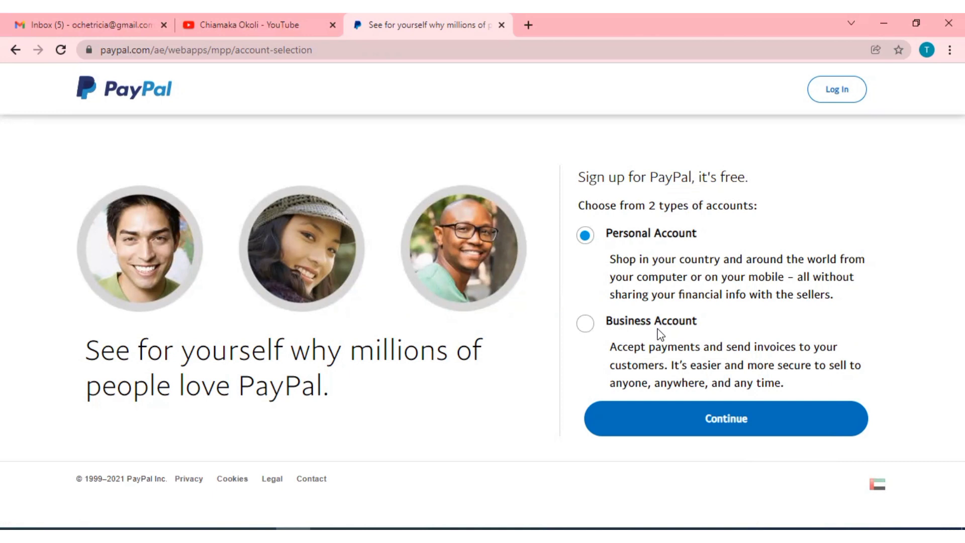
Select Business Account as the account type.
click(584, 325)
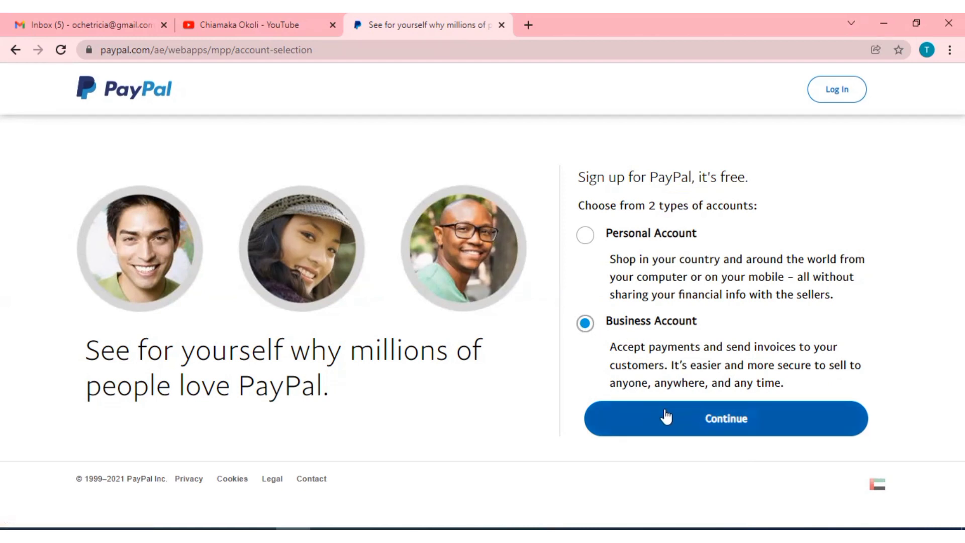
Continue with the Business Account and submit the pasted sign-up email address.
click(724, 418)
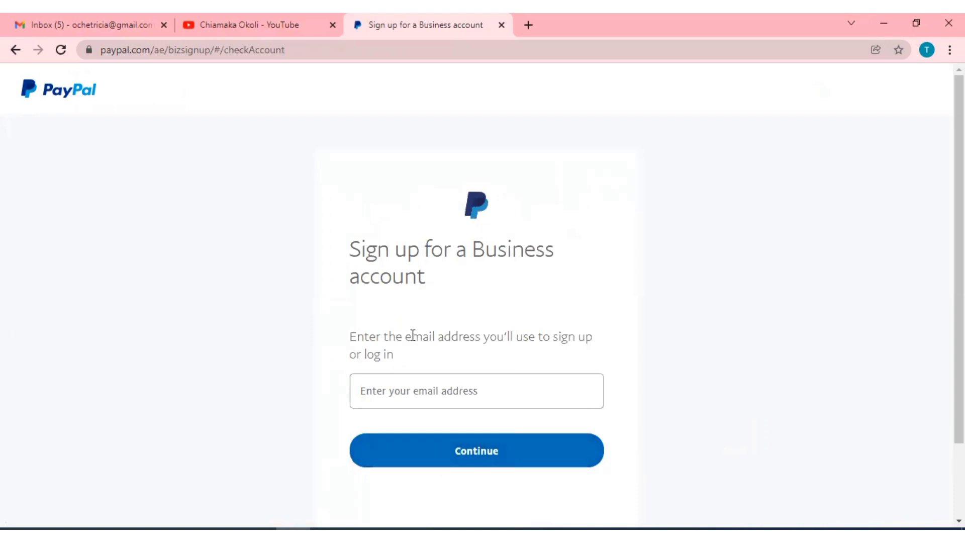
click(446, 395)
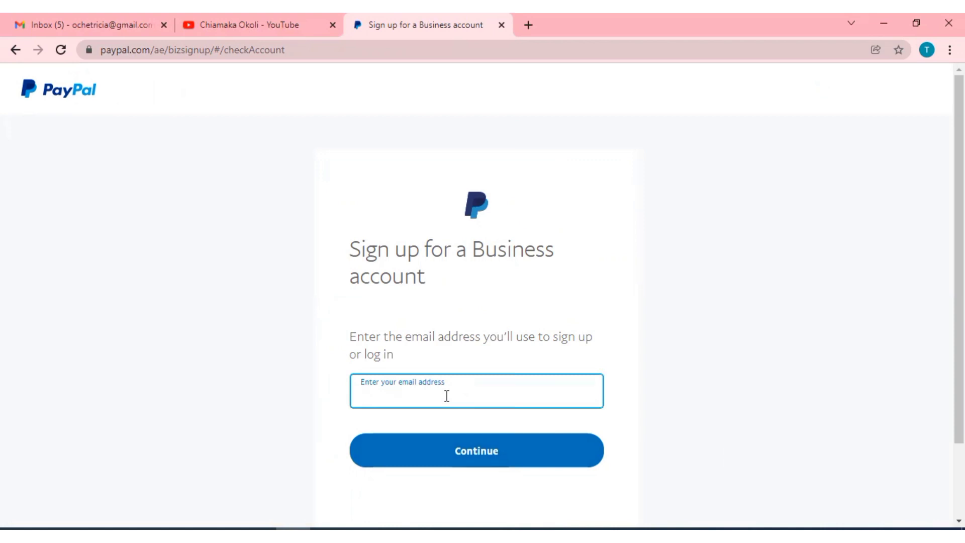
key(ctrl+v)
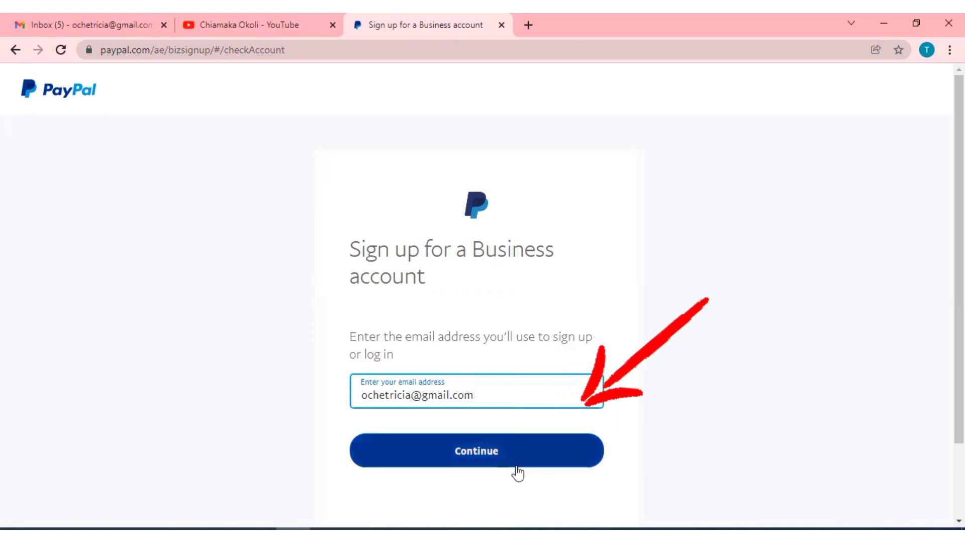
click(506, 455)
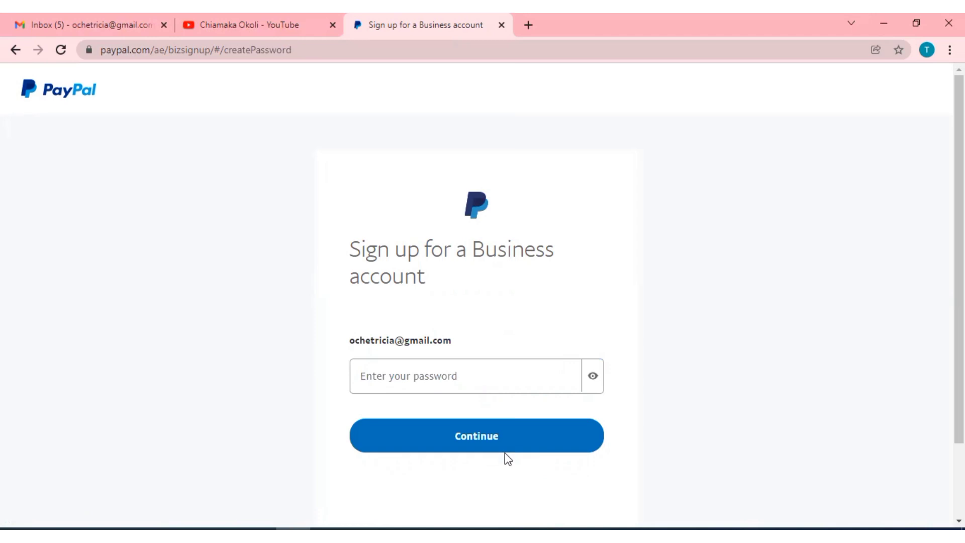
Paste the account password and continue to the business details.
click(472, 380)
key(ctrl+v)
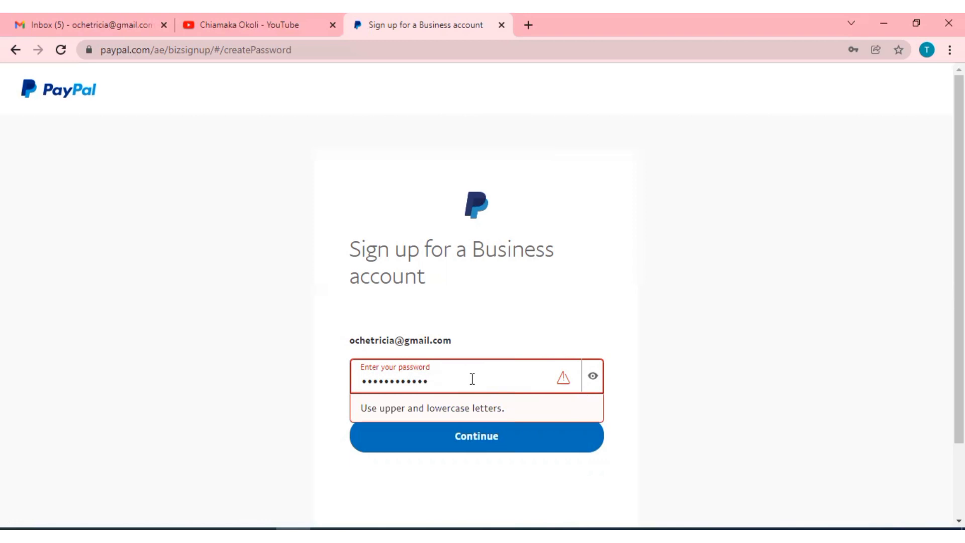
click(472, 437)
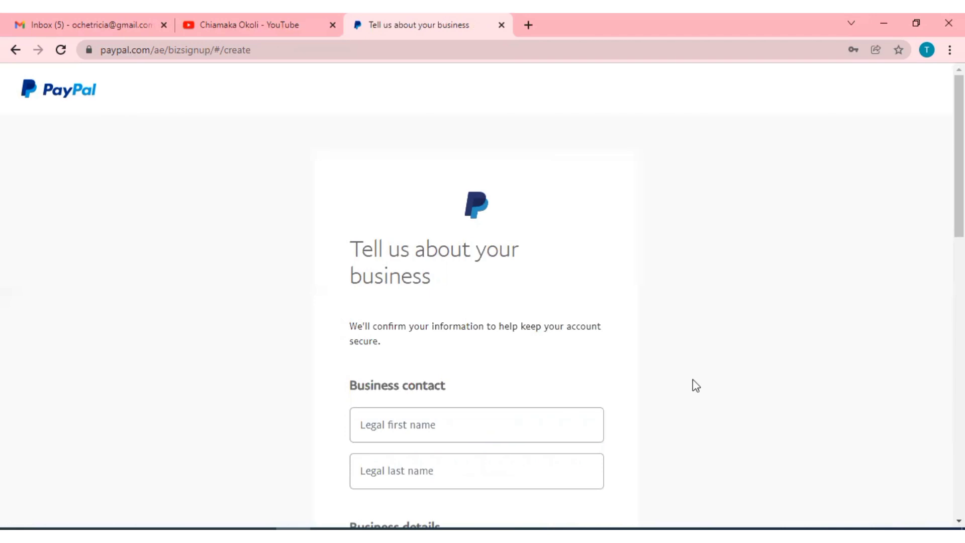
Enter the contact's legal first and last names, and the same full name as legal business name.
scroll(714, 383, down, 3)
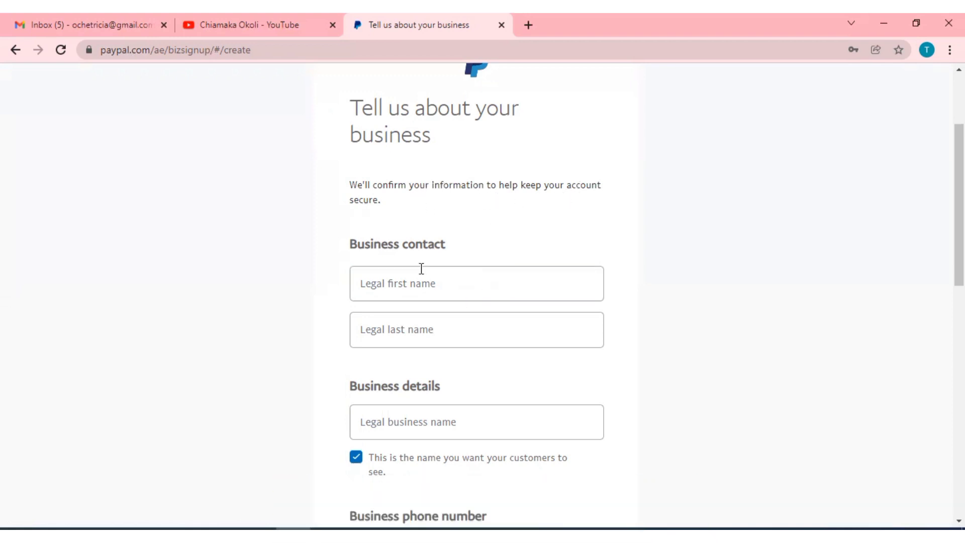
click(405, 287)
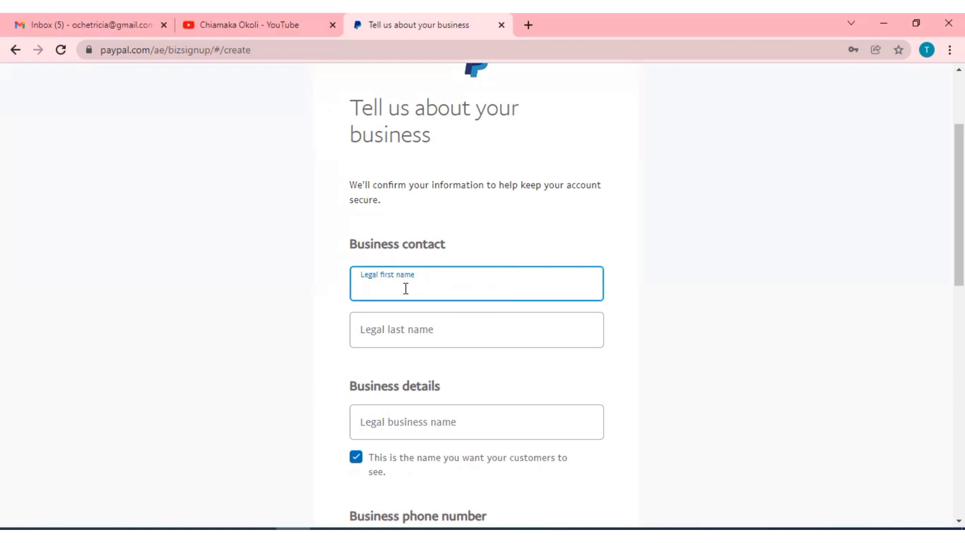
click(399, 328)
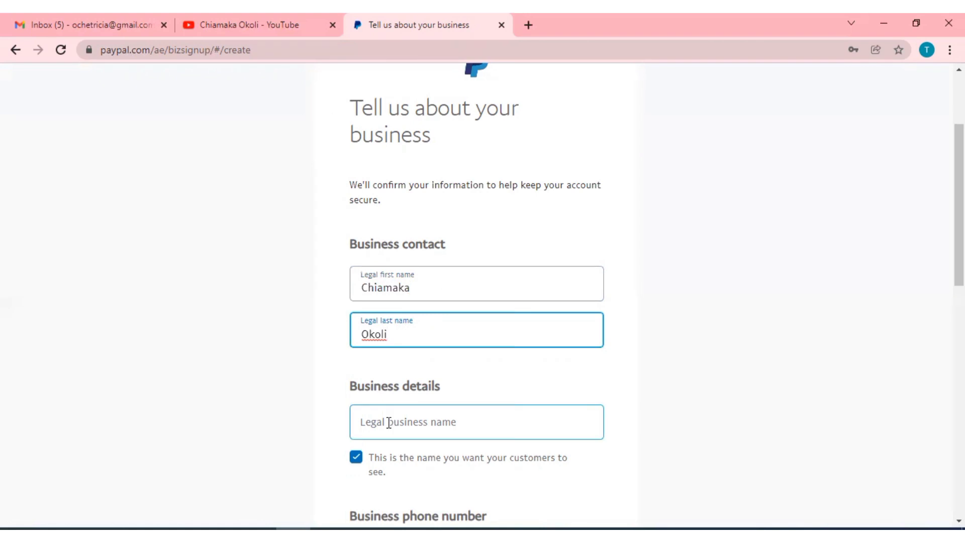
click(389, 422)
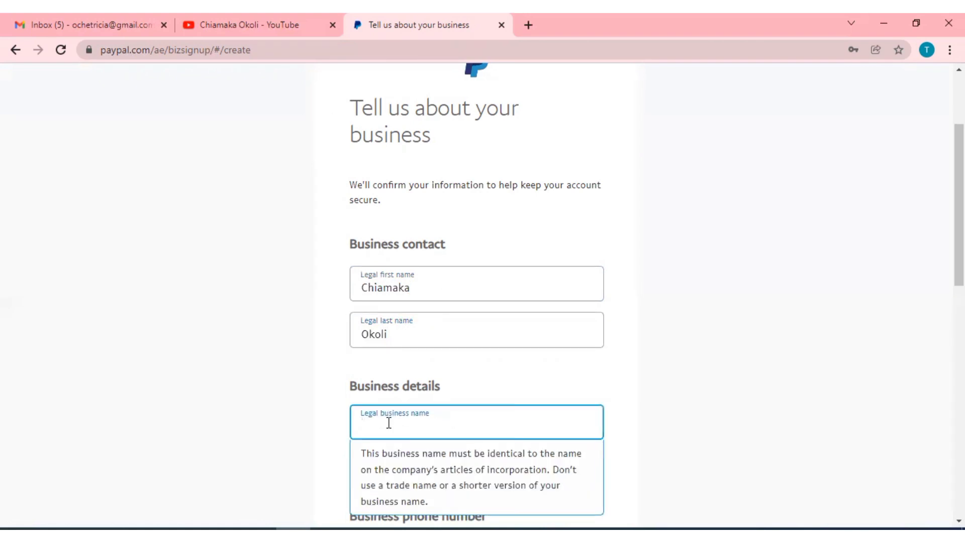
text(O)
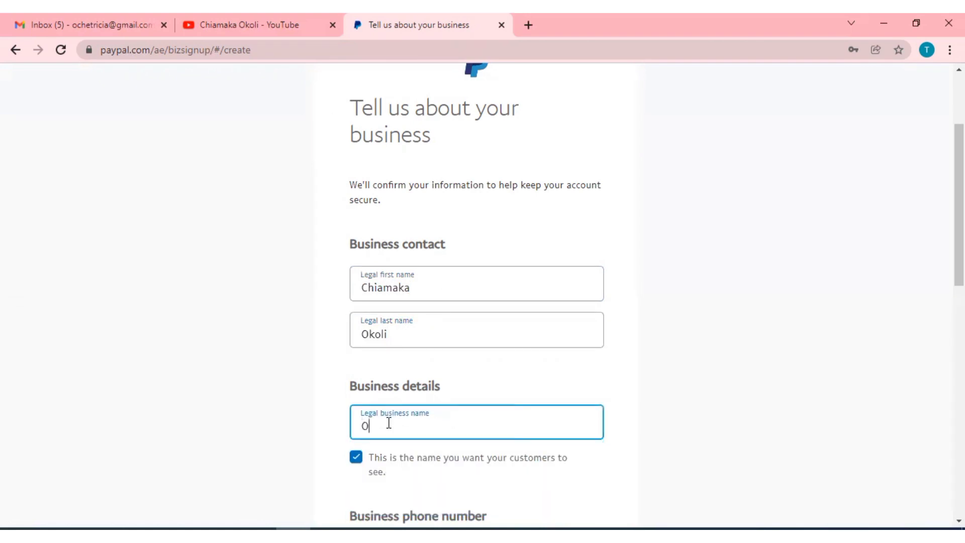
key(BackSpace)
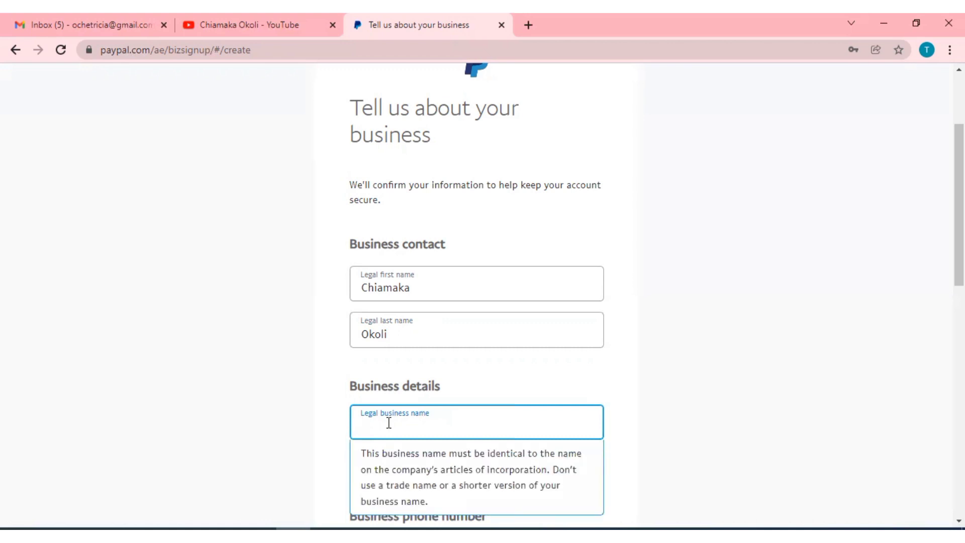
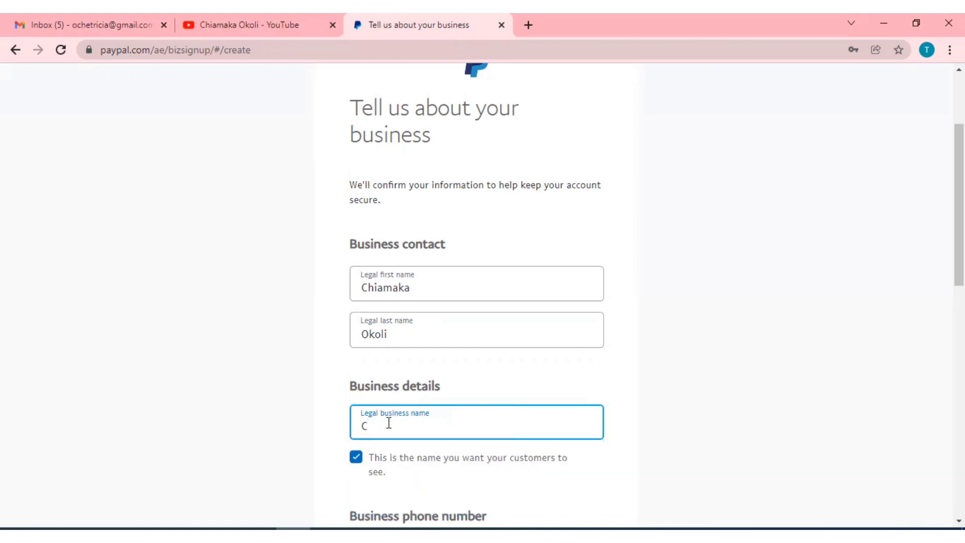
Choose Nigeria +234 as the phone country code and enter the business phone number.
click(330, 414)
scroll(329, 413, down, 5)
click(425, 161)
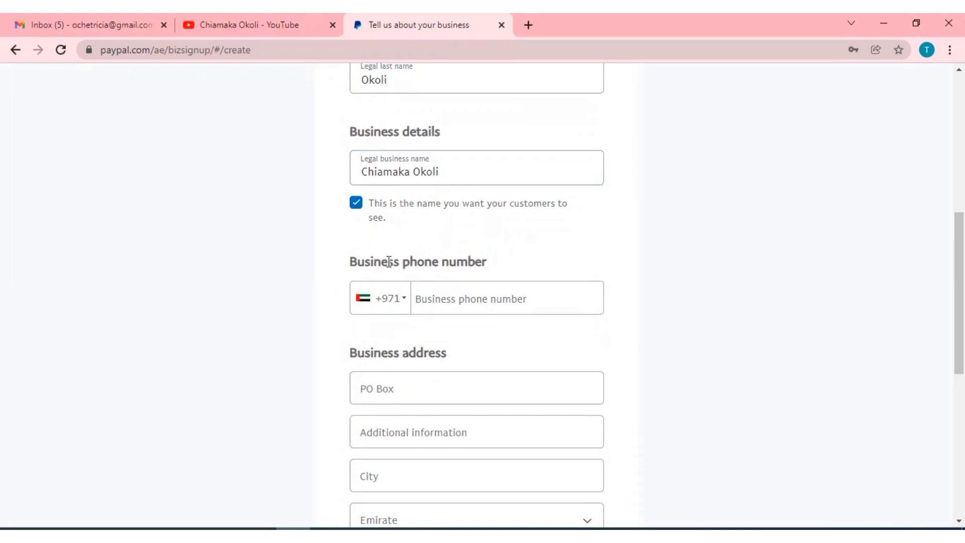
click(402, 300)
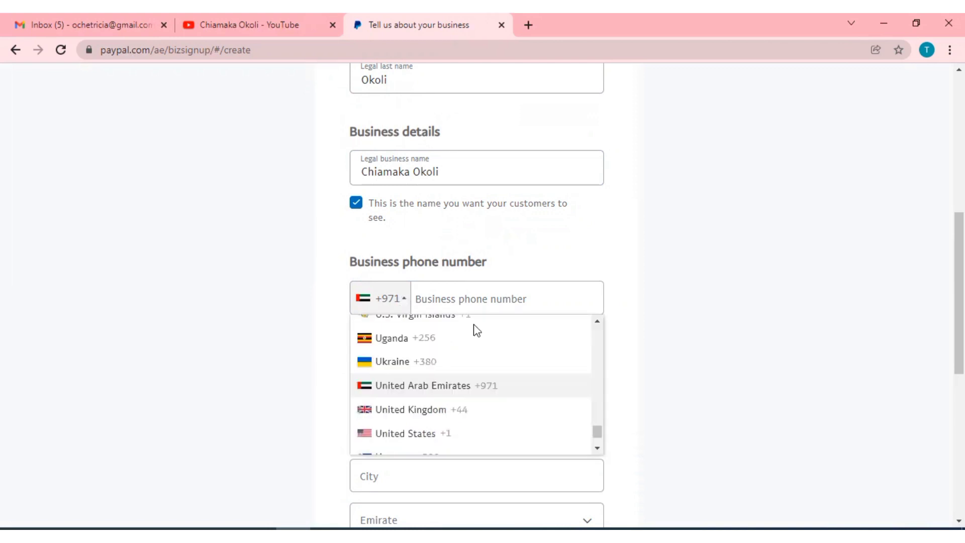
scroll(594, 320, up, 20)
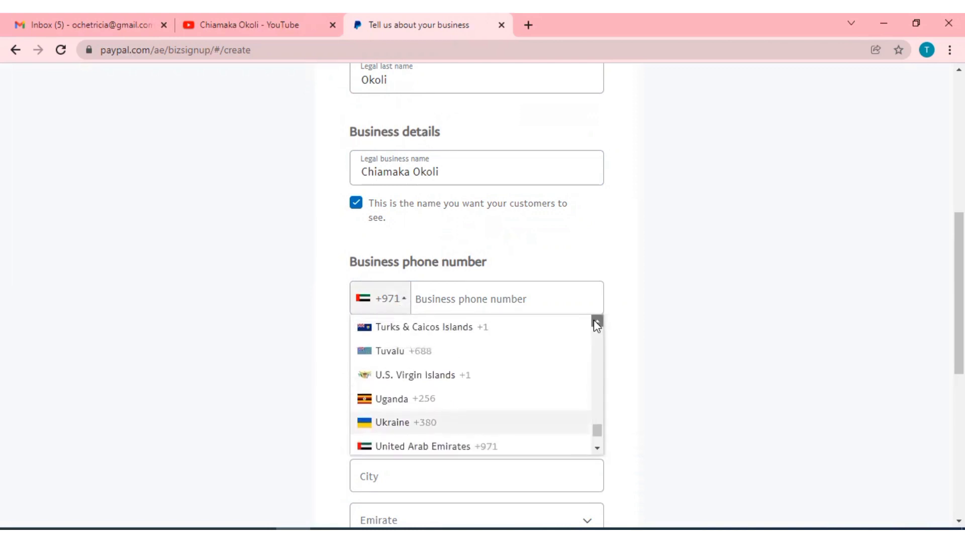
scroll(597, 326, up, 5)
scroll(596, 324, up, 10)
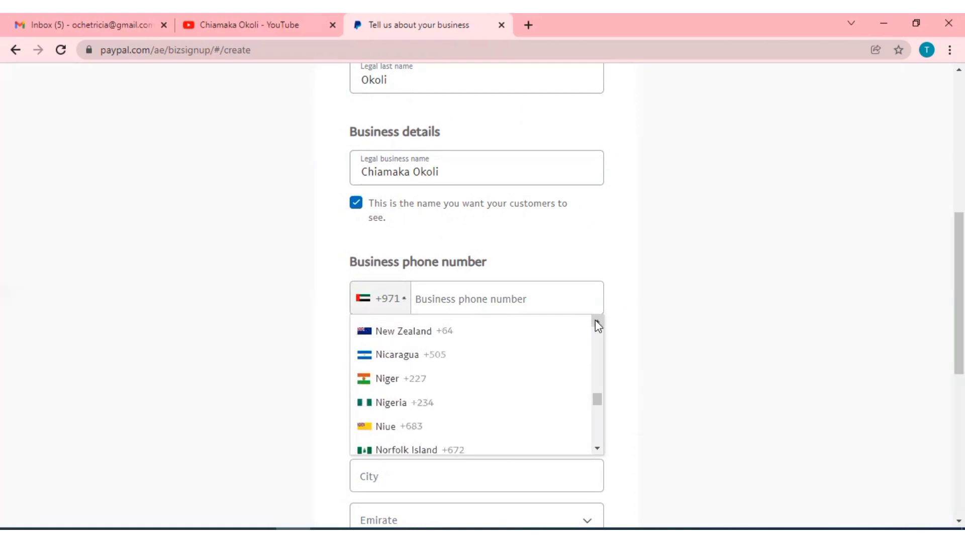
click(401, 403)
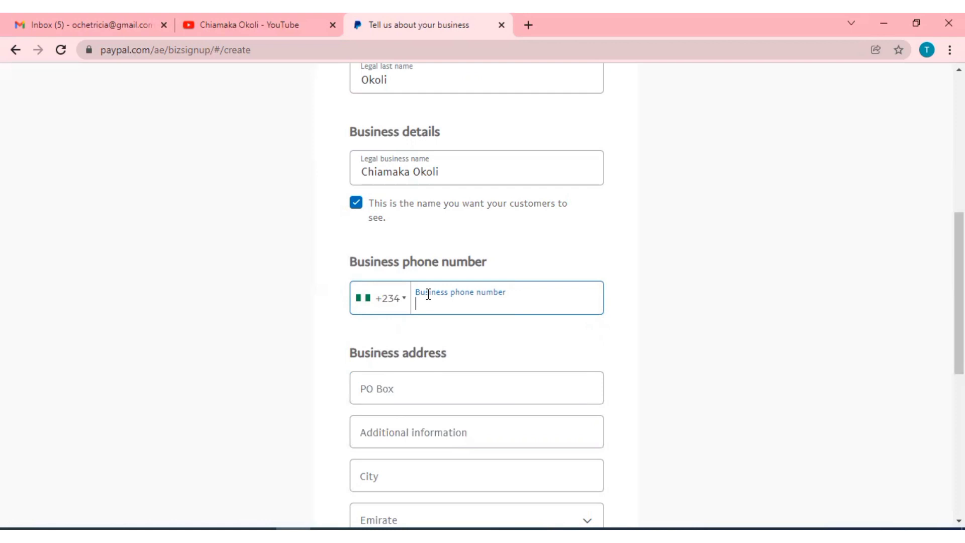
text(80)
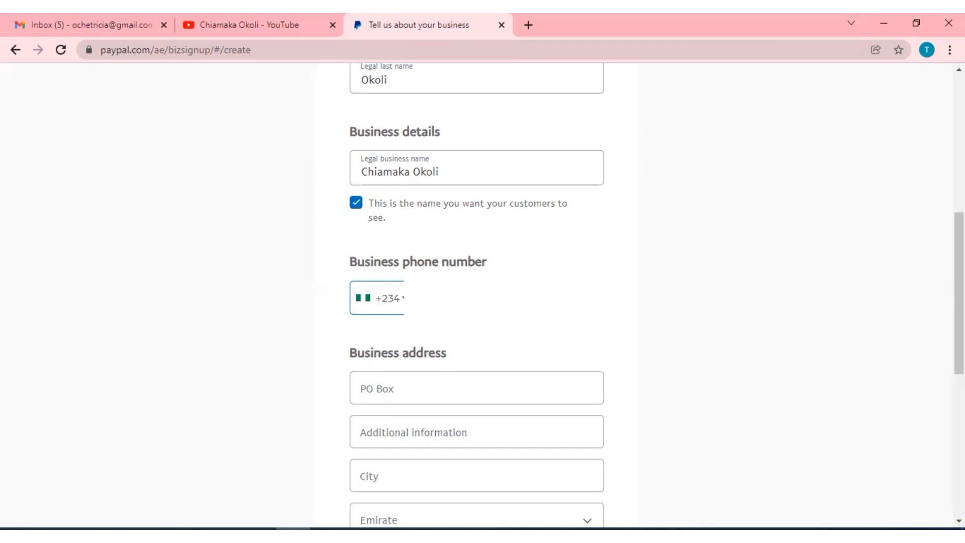
Fill in the PO Box, choose Abu Dhabi as emirate, and keep US Dollar as primary currency.
click(393, 387)
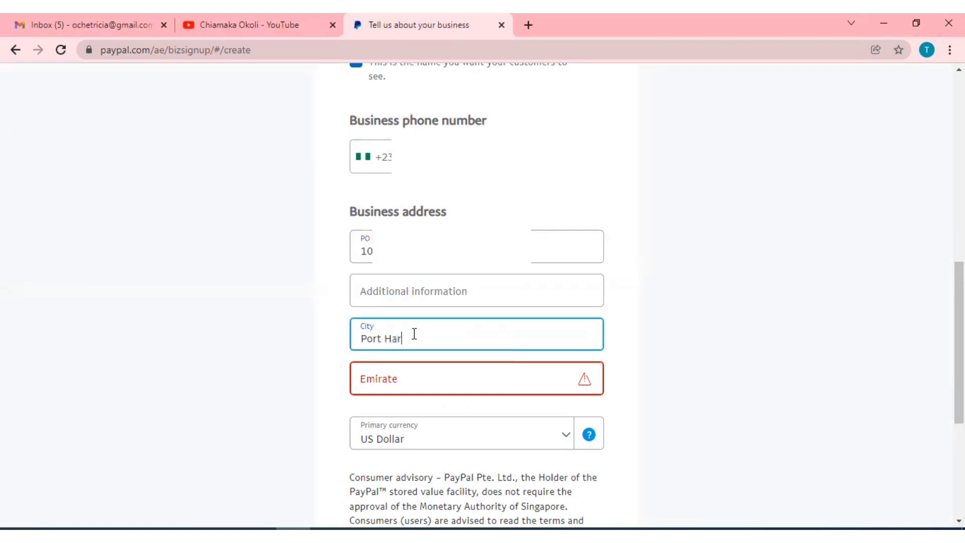
click(402, 384)
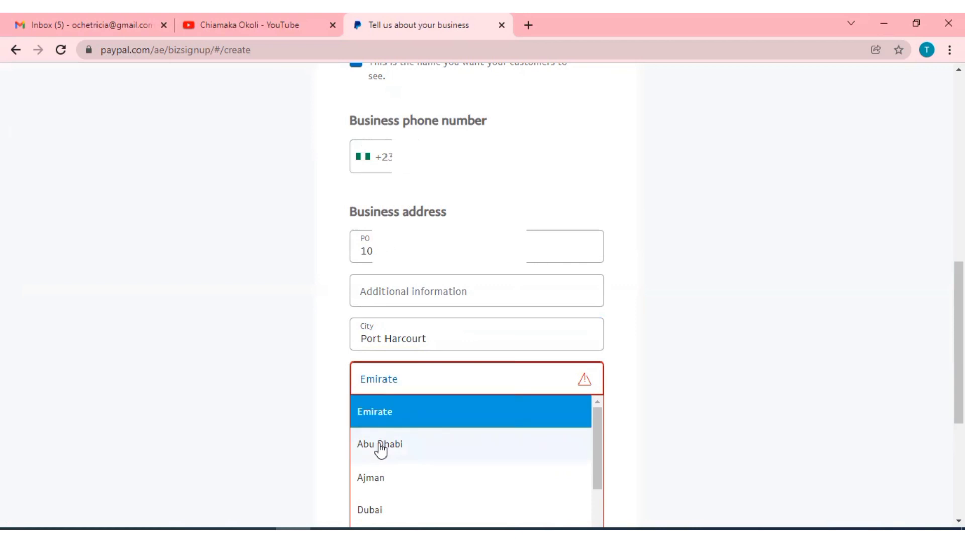
click(380, 449)
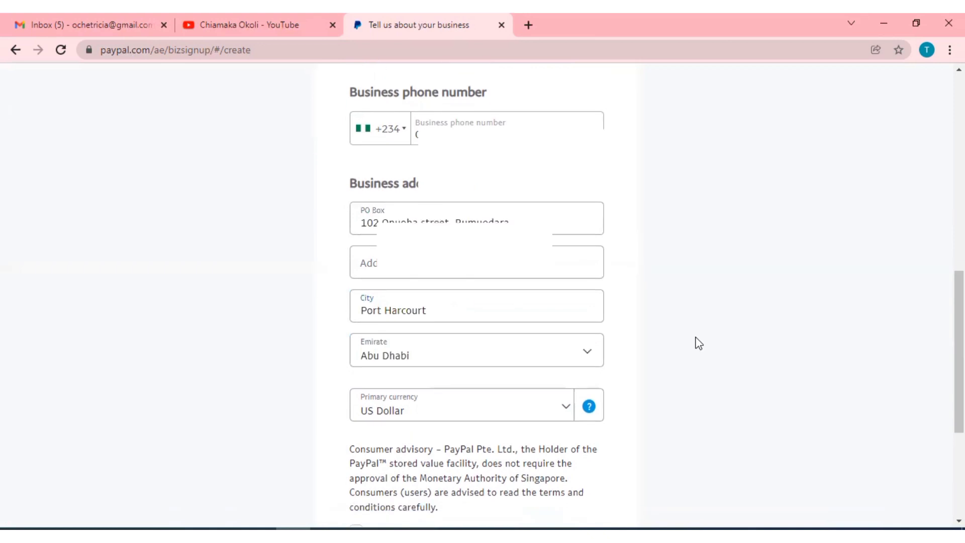
scroll(694, 340, down, 5)
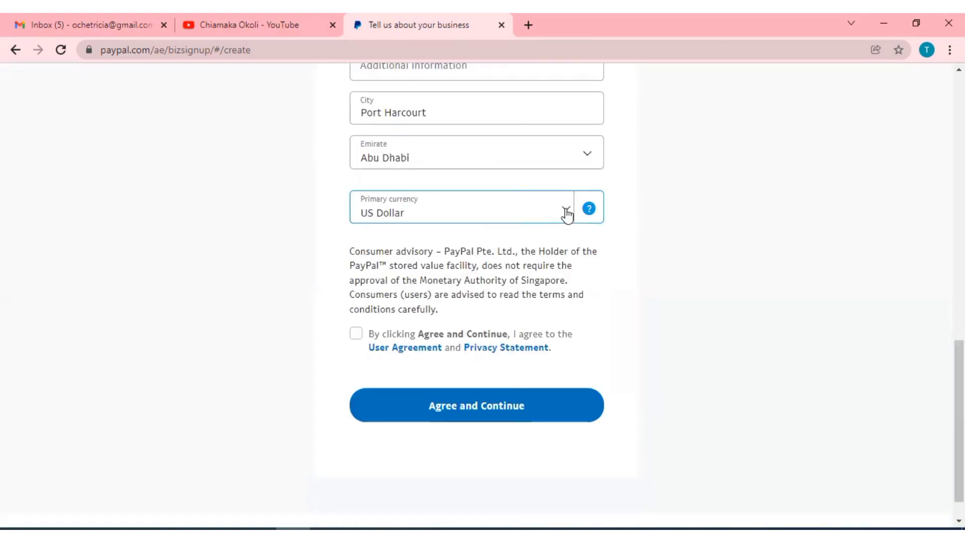
click(566, 211)
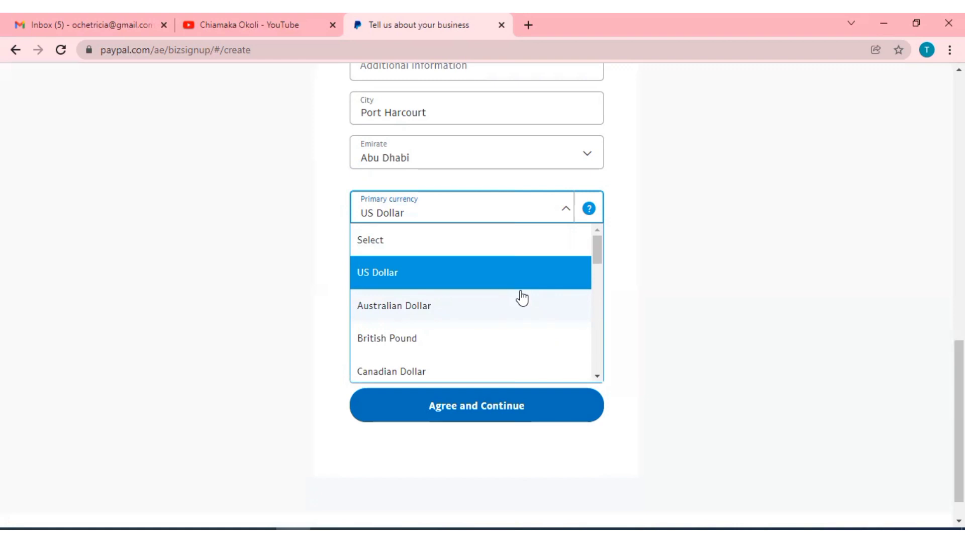
click(597, 376)
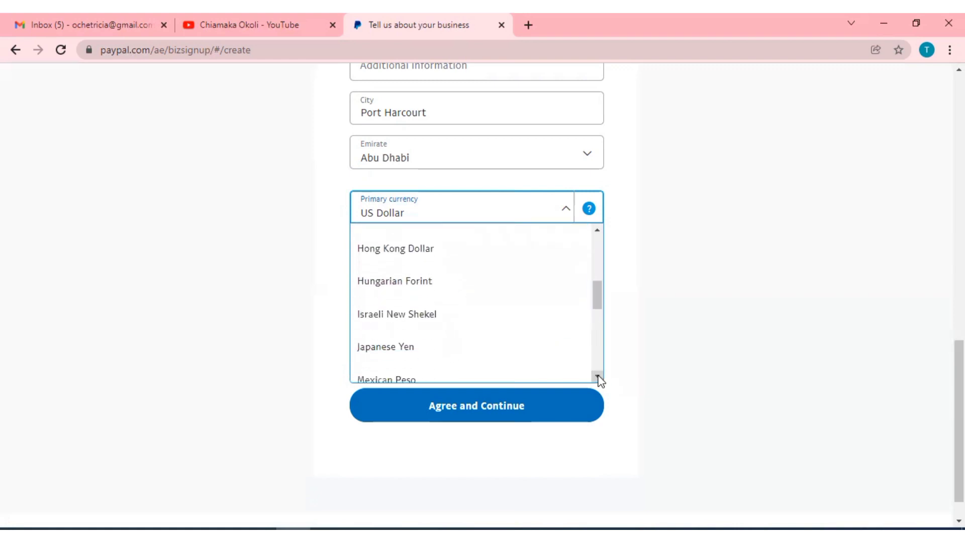
drag(598, 326, 599, 237)
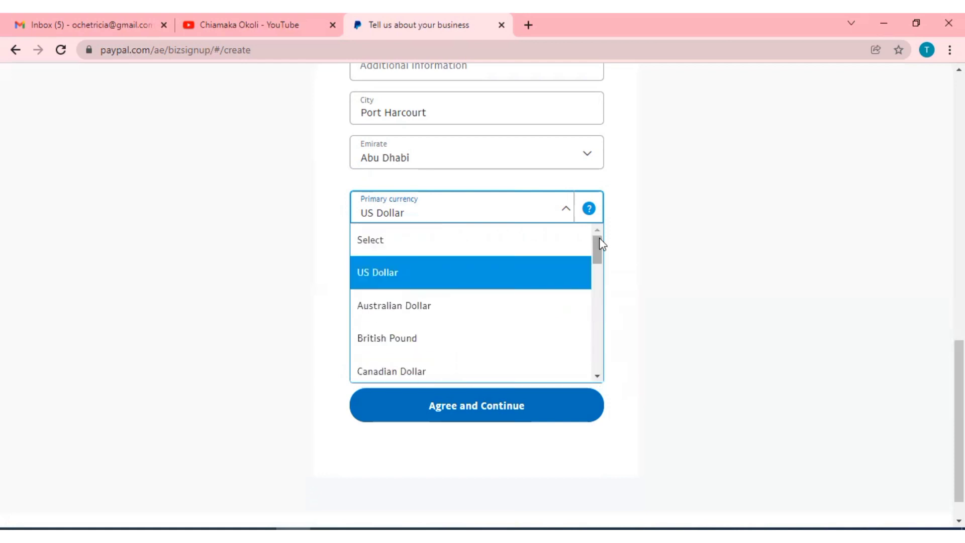
click(479, 221)
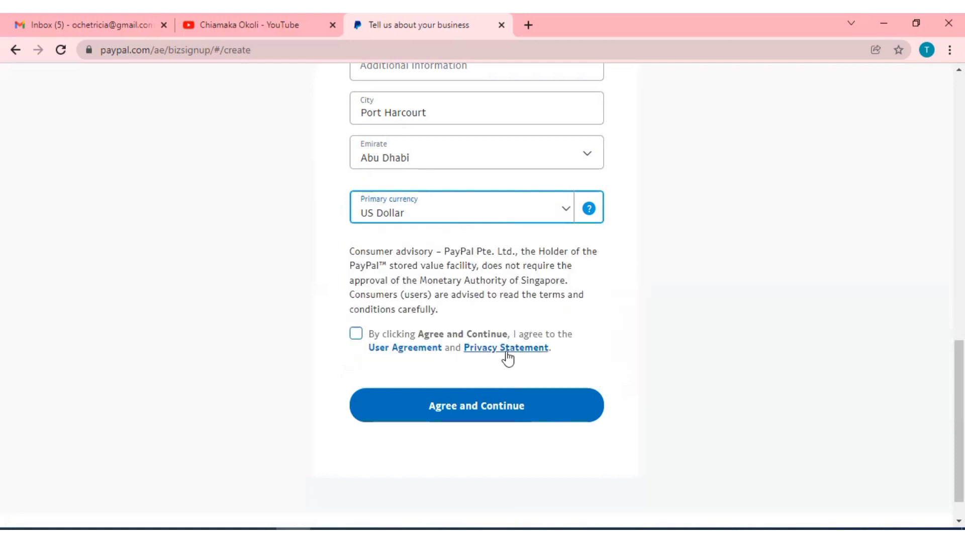
Accept the User Agreement, submit the business details, and set business type to Individual/Sole Proprietorship.
click(361, 334)
click(507, 408)
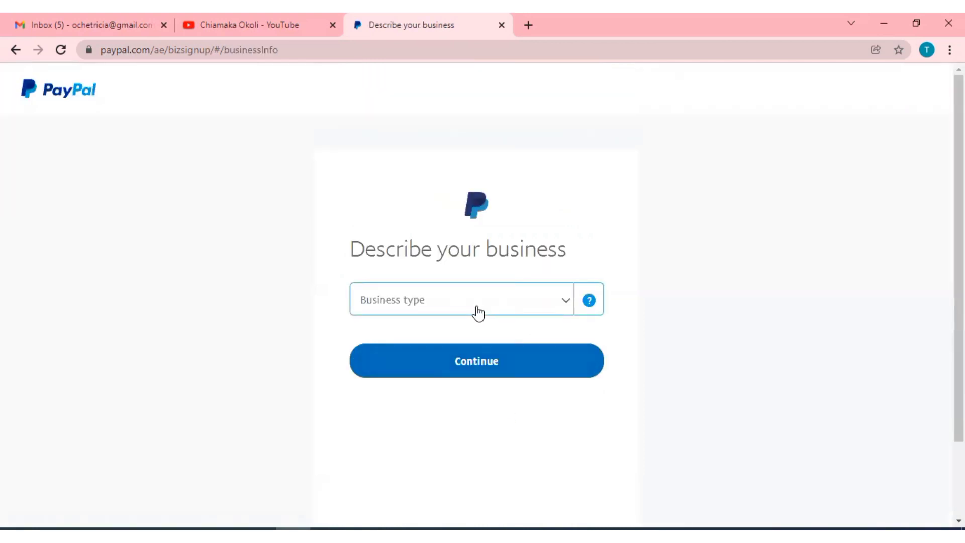
click(568, 303)
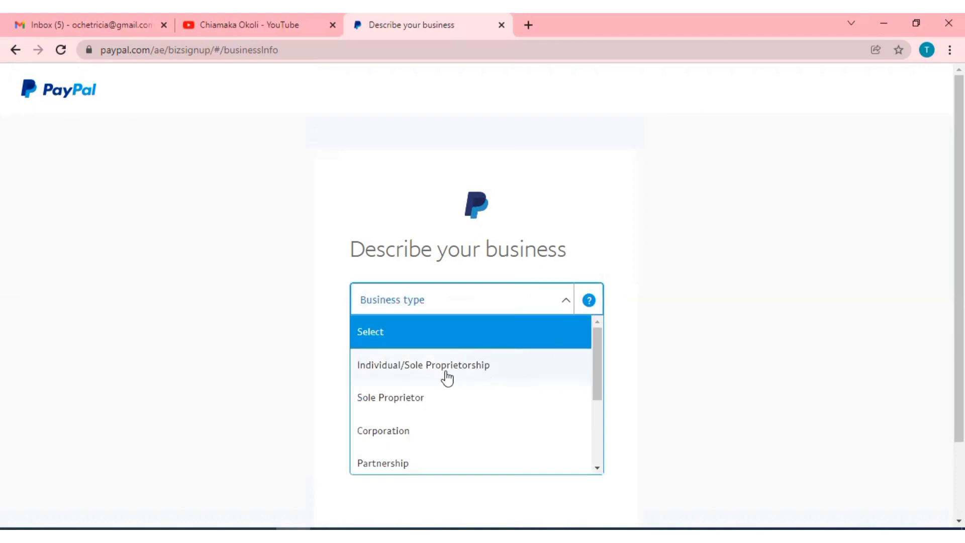
click(597, 424)
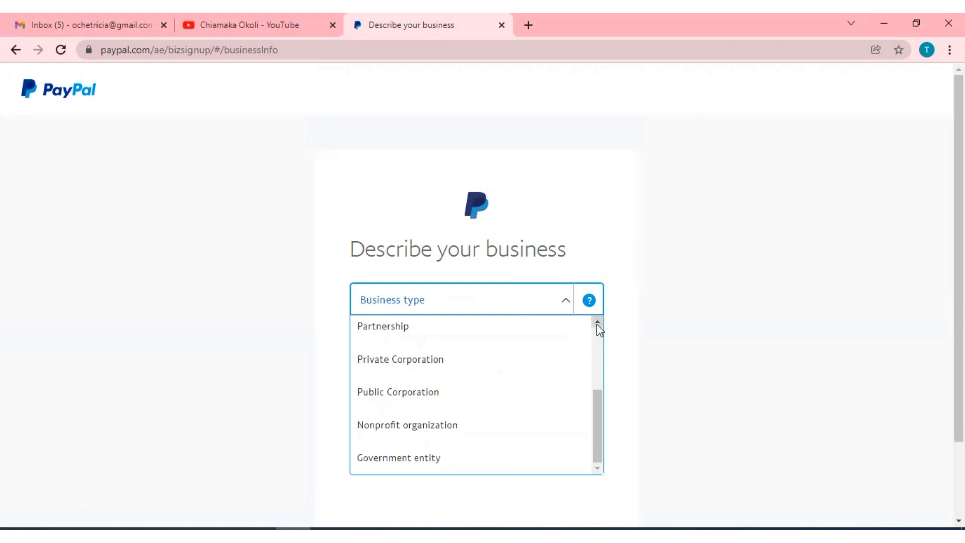
scroll(598, 329, up, 3)
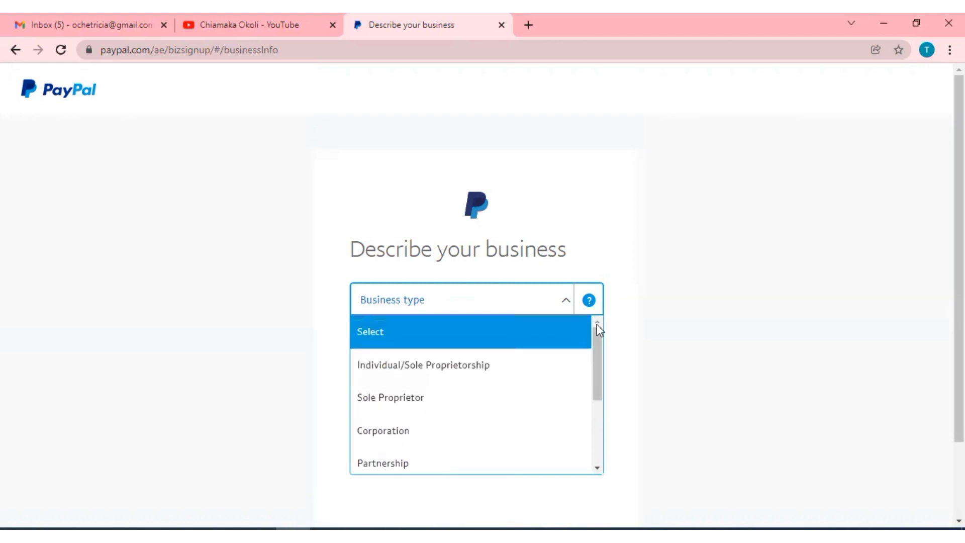
click(446, 372)
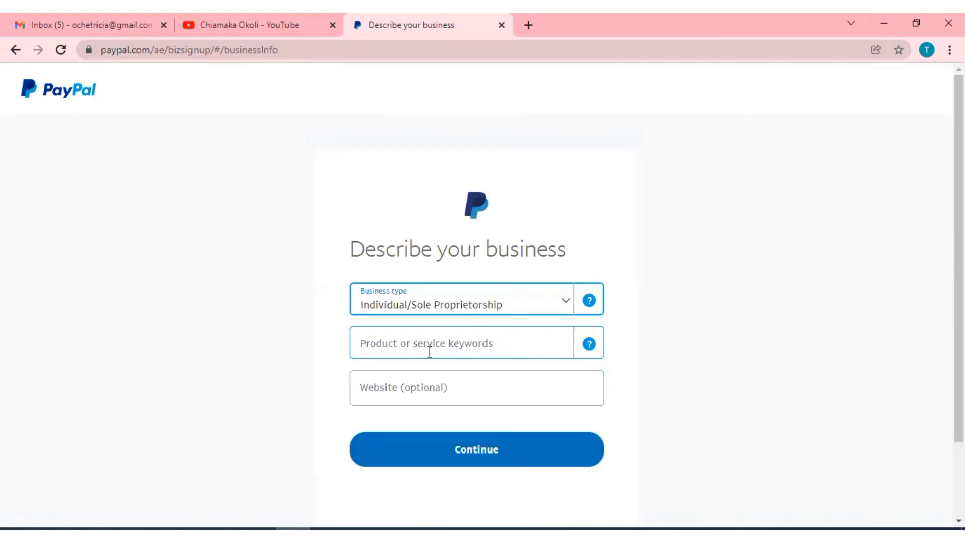
Add 'Digital Goods Media-Books, Movies, Music' as the keyword and submit the business description.
click(420, 347)
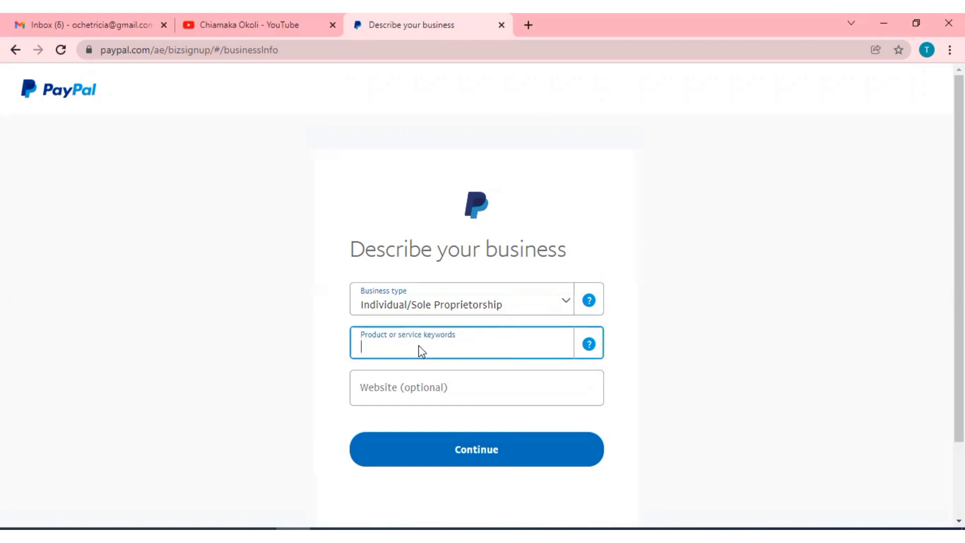
text(Di)
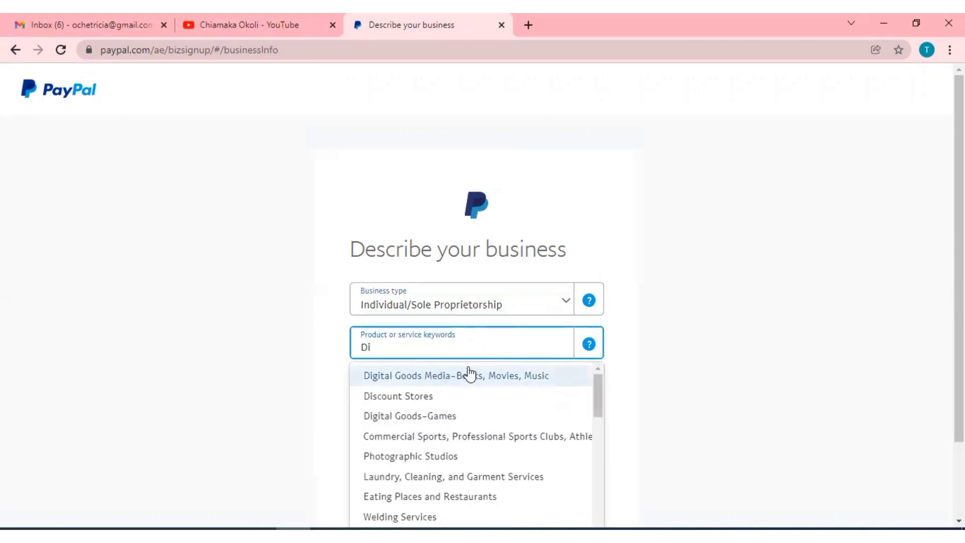
click(503, 377)
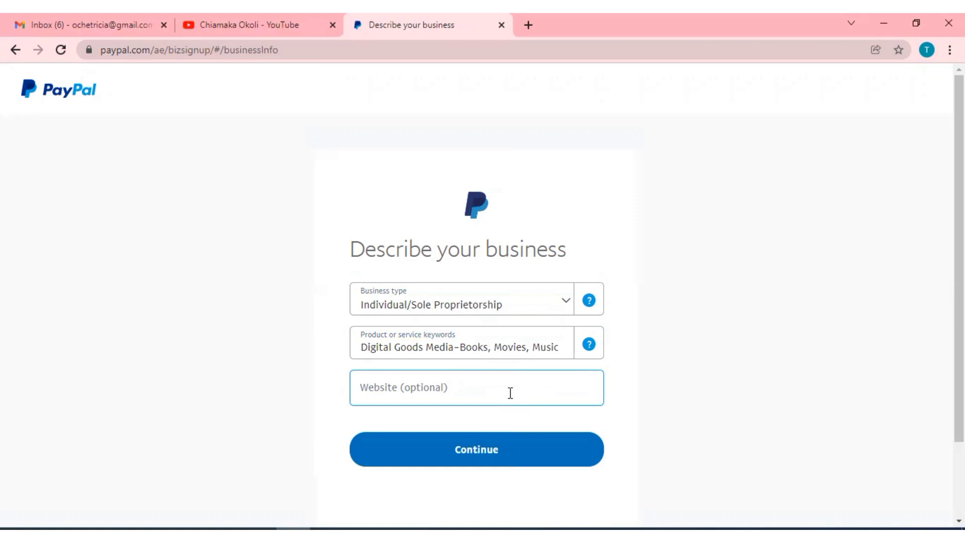
click(473, 459)
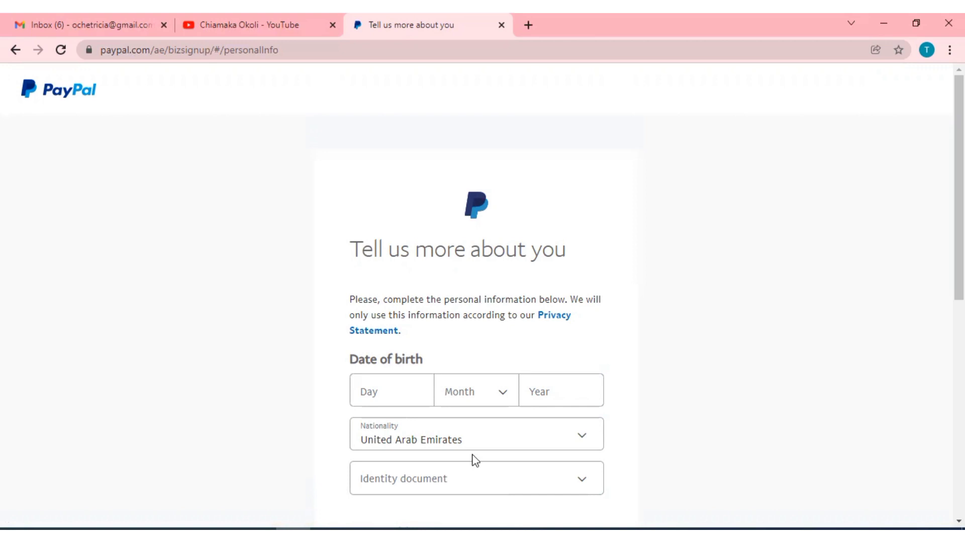
Enter birth day 26, month July and the birth year, and choose National ID as identity document.
click(388, 397)
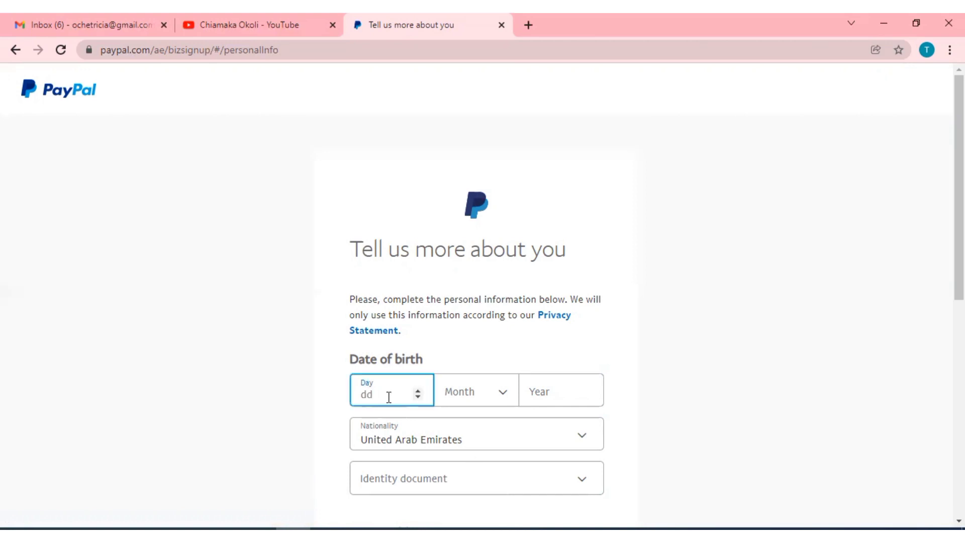
click(475, 394)
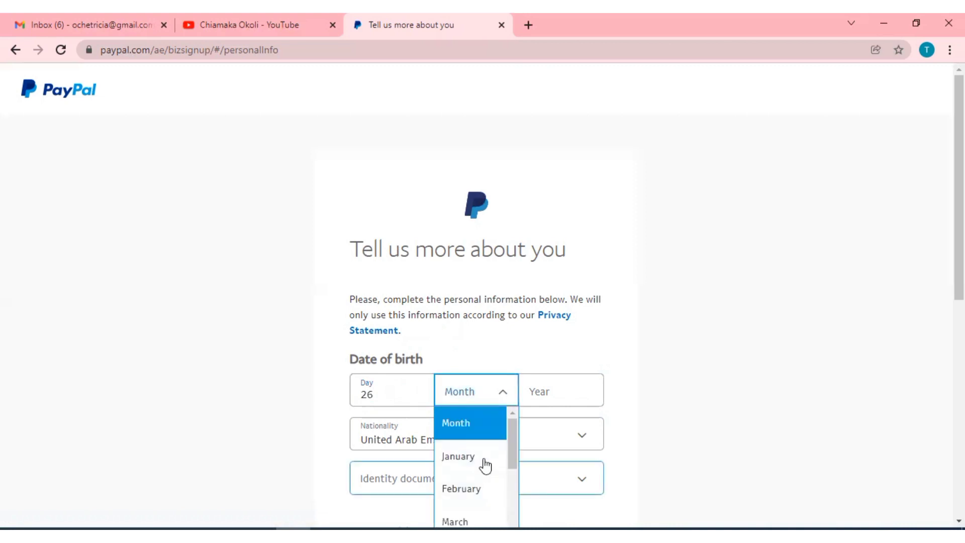
scroll(485, 465, down, 3)
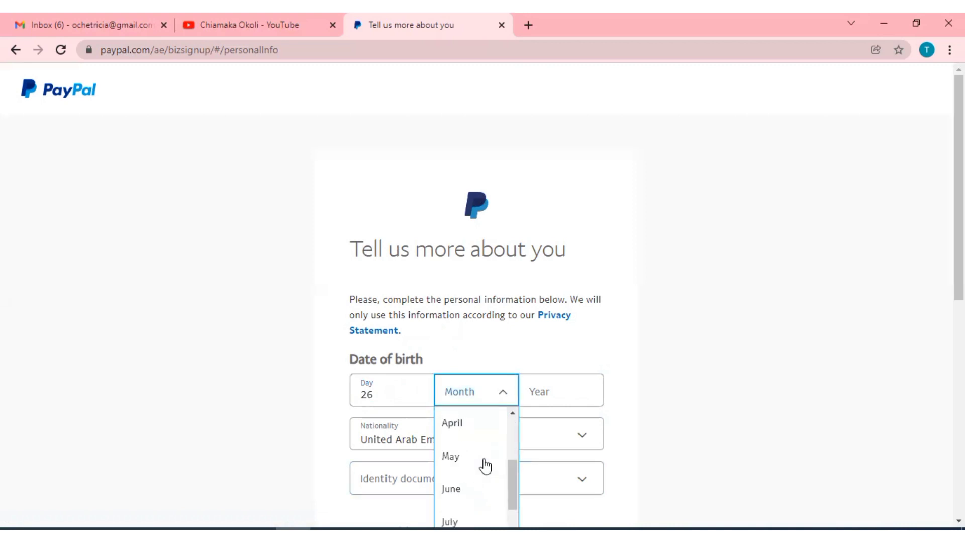
click(451, 515)
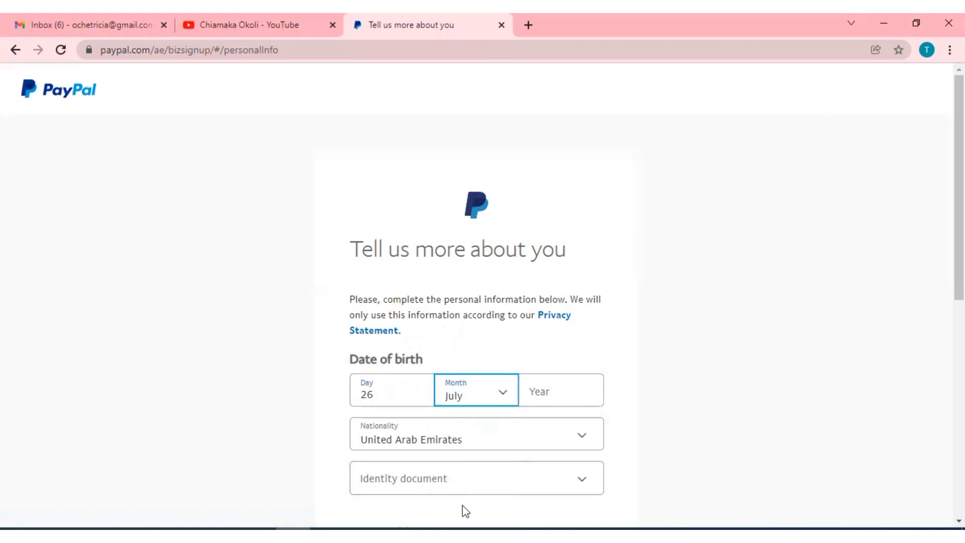
click(566, 391)
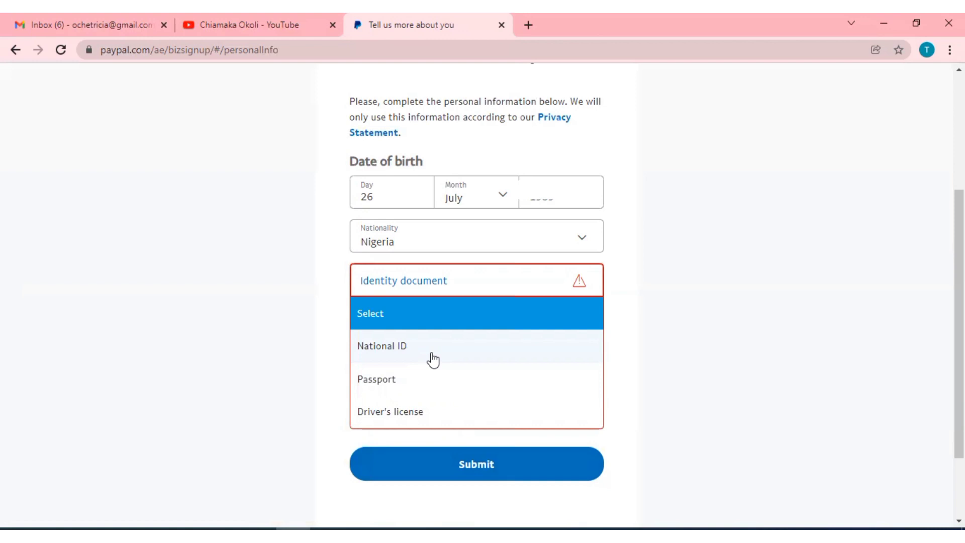
click(433, 360)
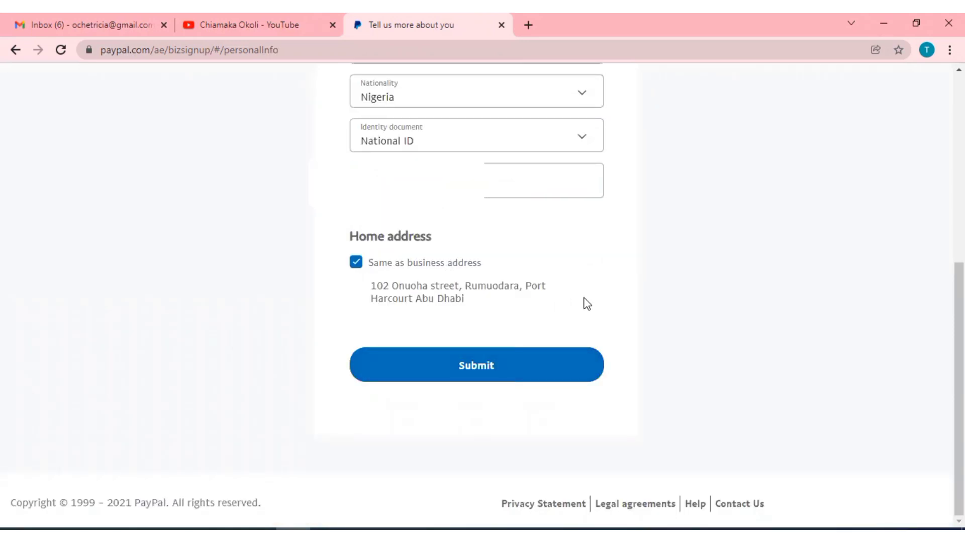
Submit the personal details, then scroll the new dashboard down to Notifications and back up.
click(490, 373)
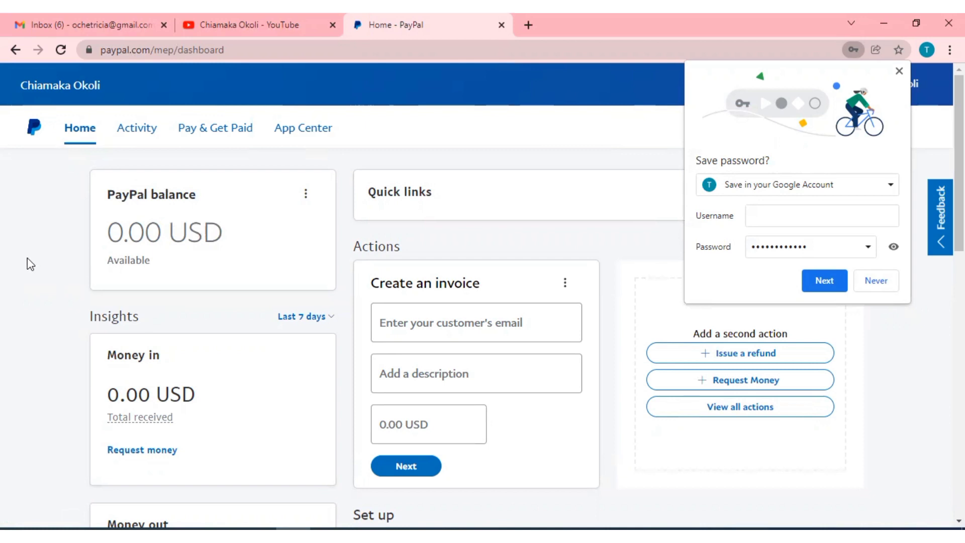
scroll(32, 265, down, 8)
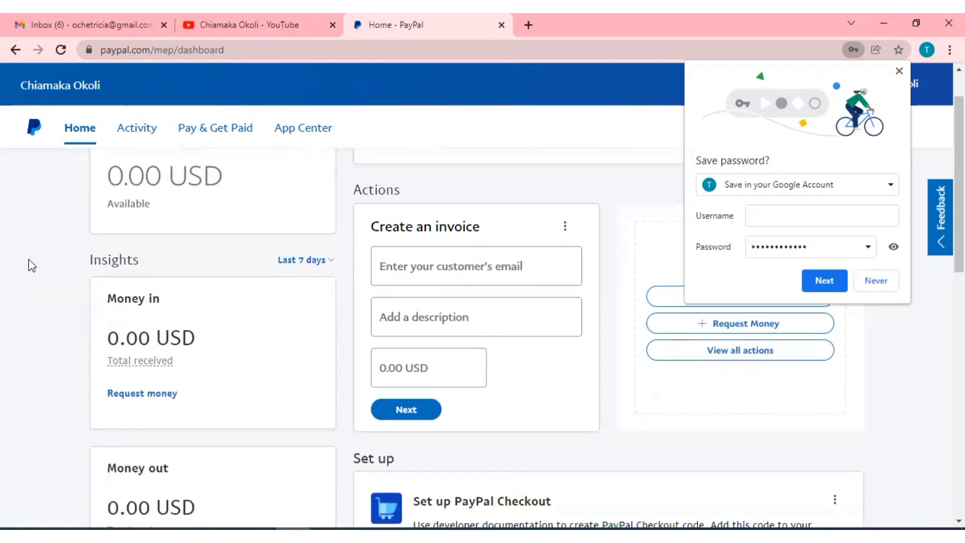
scroll(69, 231, down, 5)
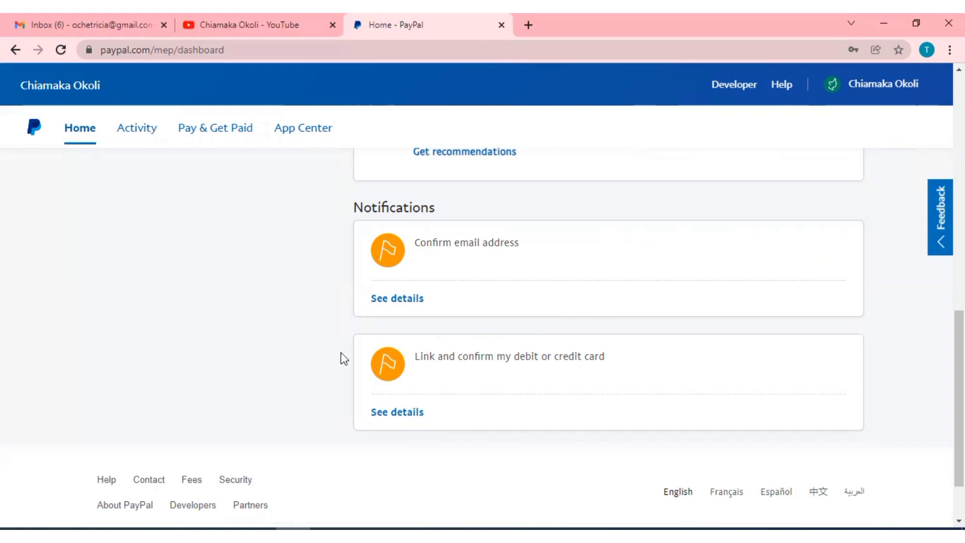
scroll(341, 353, up, 10)
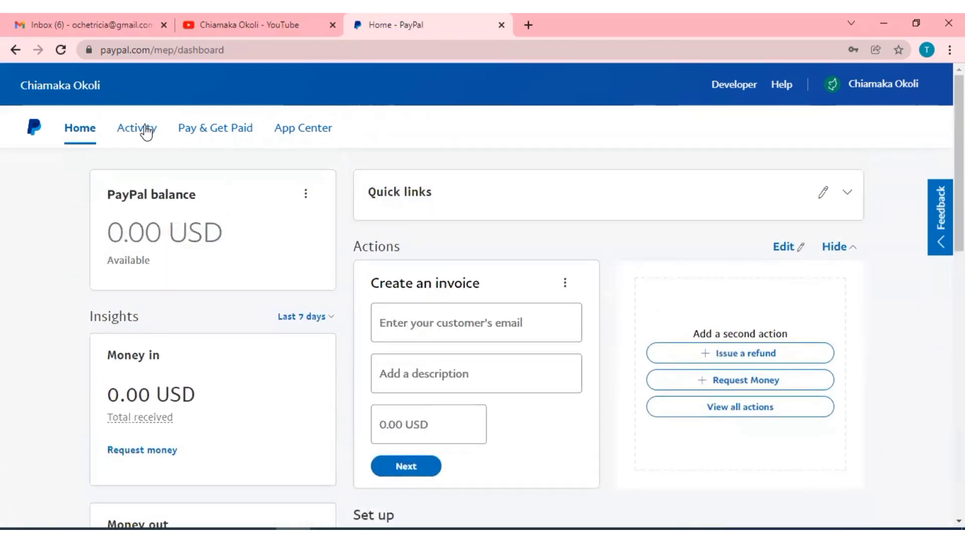
Reload the dashboard, scroll down to the Confirm email notice, then switch to the Gmail inbox.
mouse_move(215, 128)
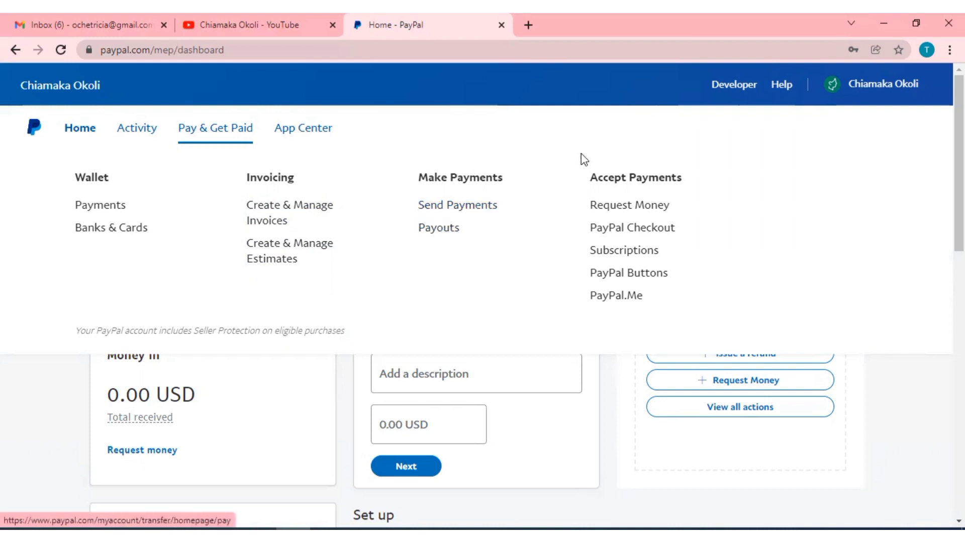
click(629, 251)
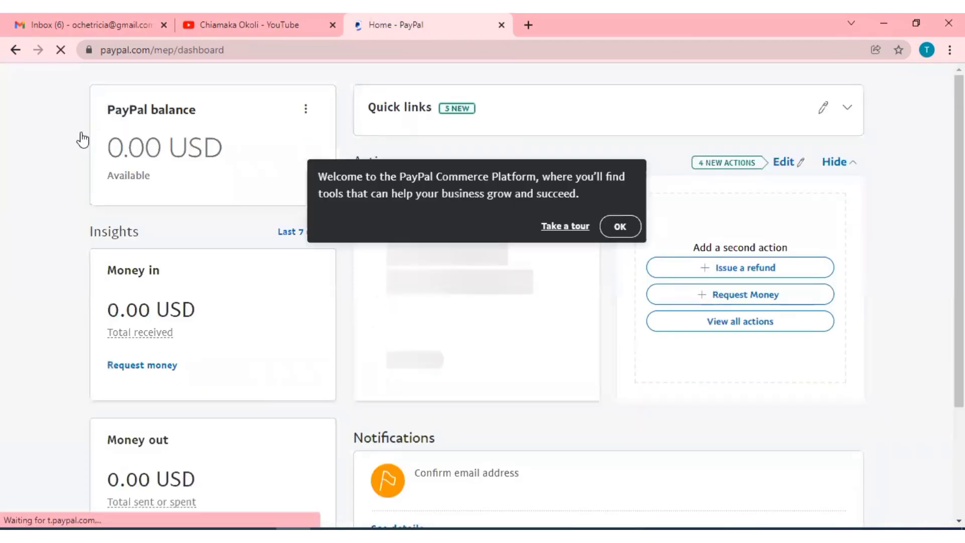
scroll(83, 140, down, 4)
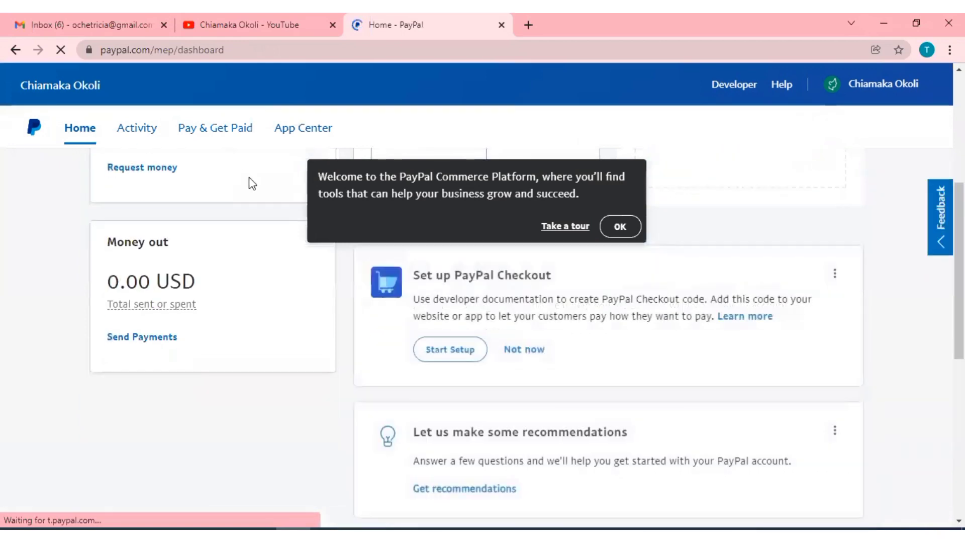
scroll(245, 342, down, 5)
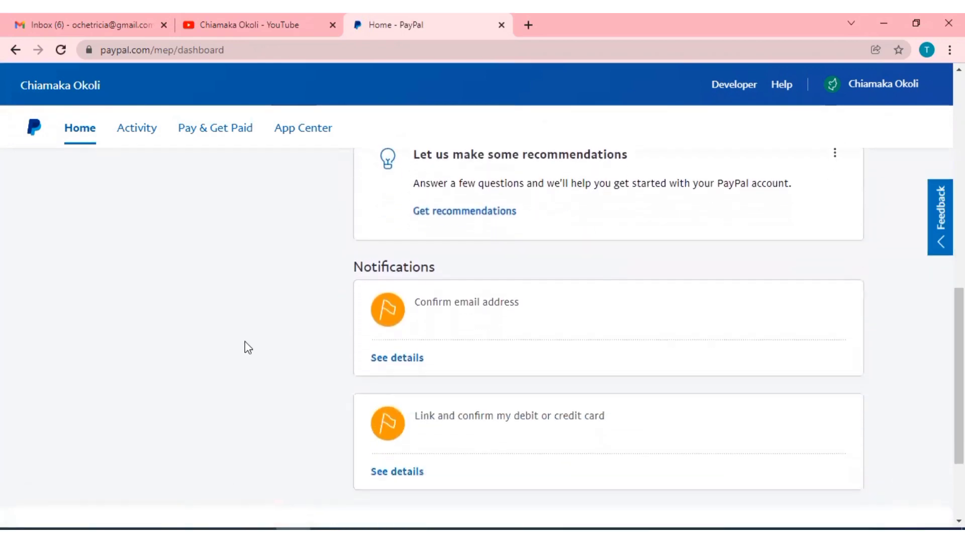
scroll(245, 342, down, 1)
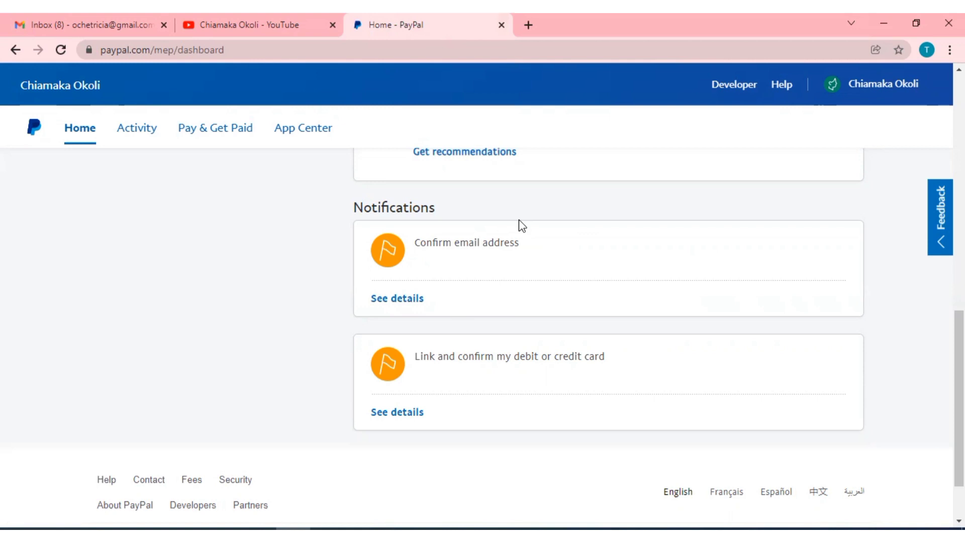
click(120, 15)
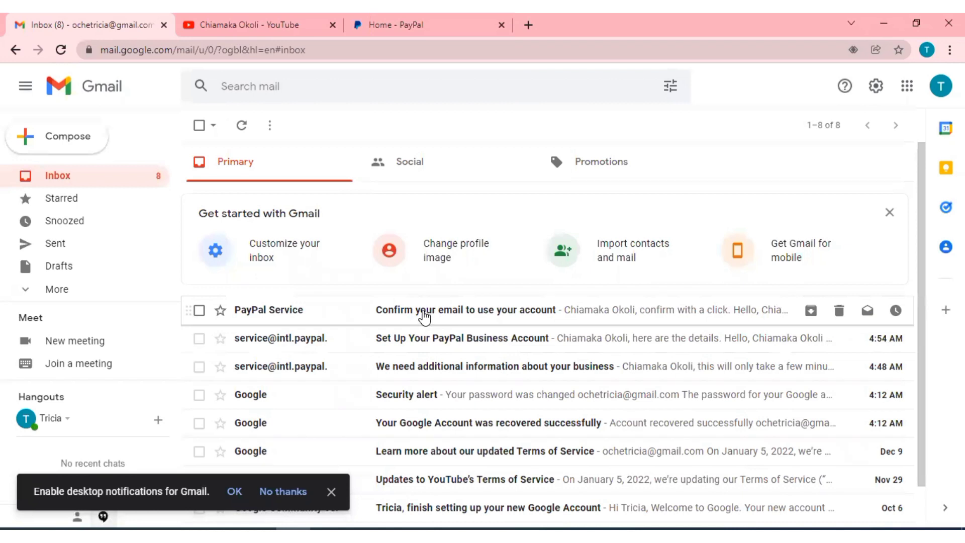
Open PayPal Service's 'Confirm your email to use your account' message and follow its Confirm Your Email link.
click(424, 315)
scroll(423, 311, down, 4)
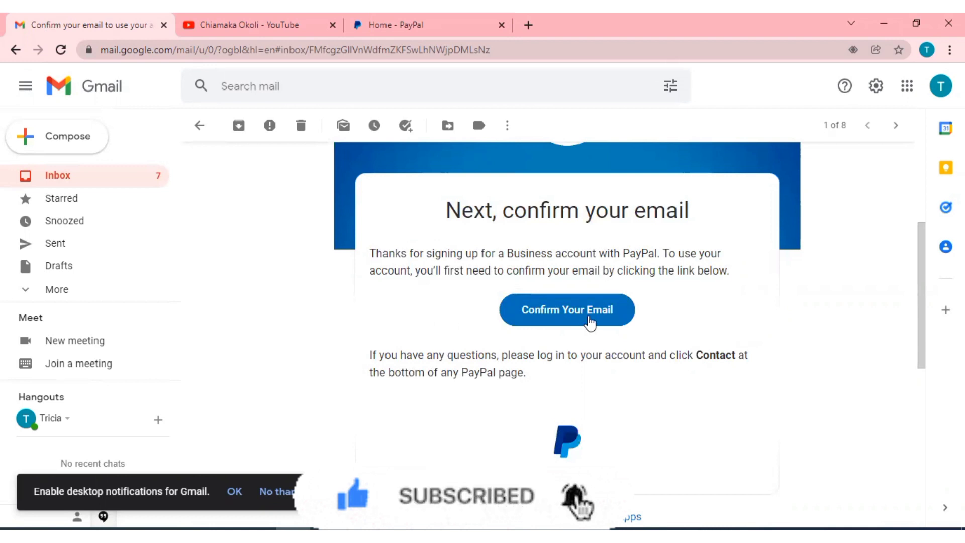
click(574, 310)
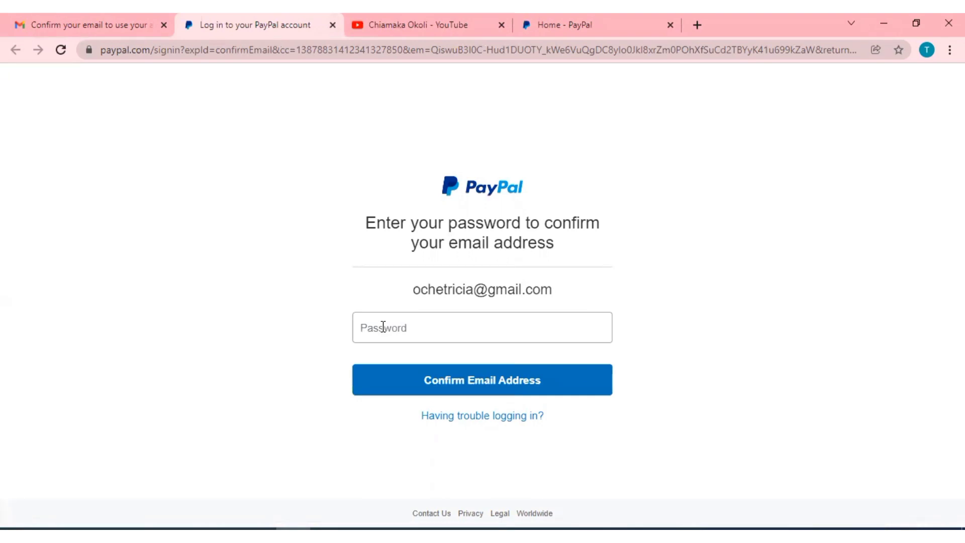
Paste the saved account password and confirm the email address.
click(383, 330)
key(ctrl+v)
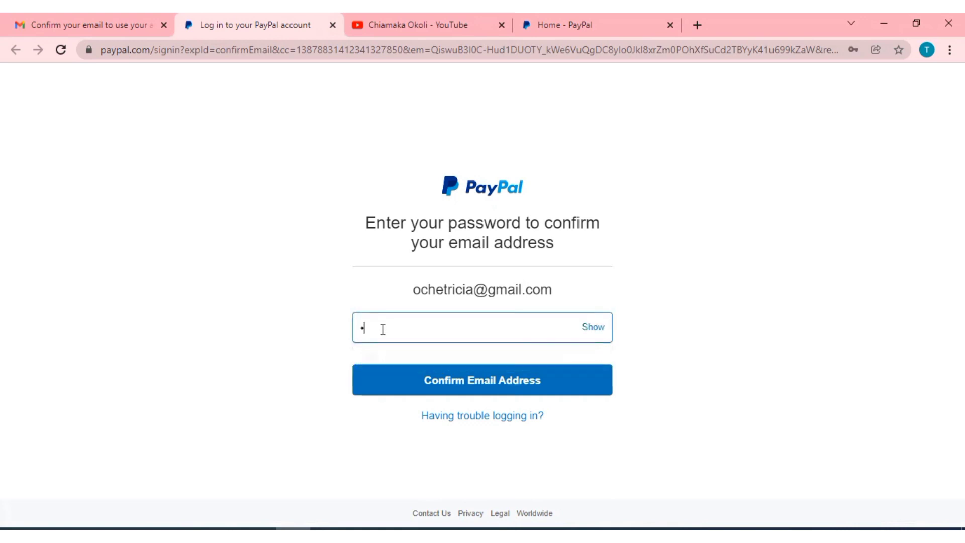
click(496, 386)
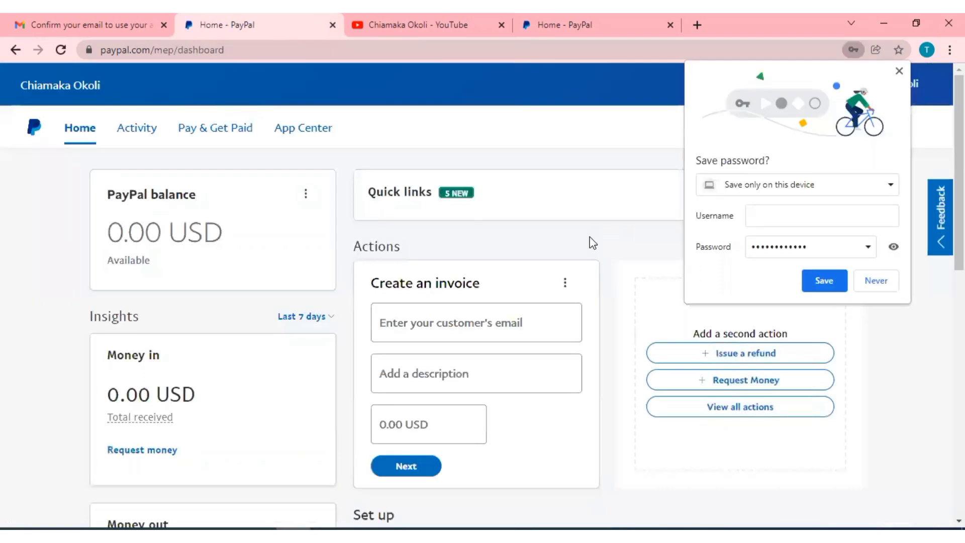
Scroll the dashboard to Notifications to verify only the link-a-card notice remains.
scroll(592, 243, down, 3)
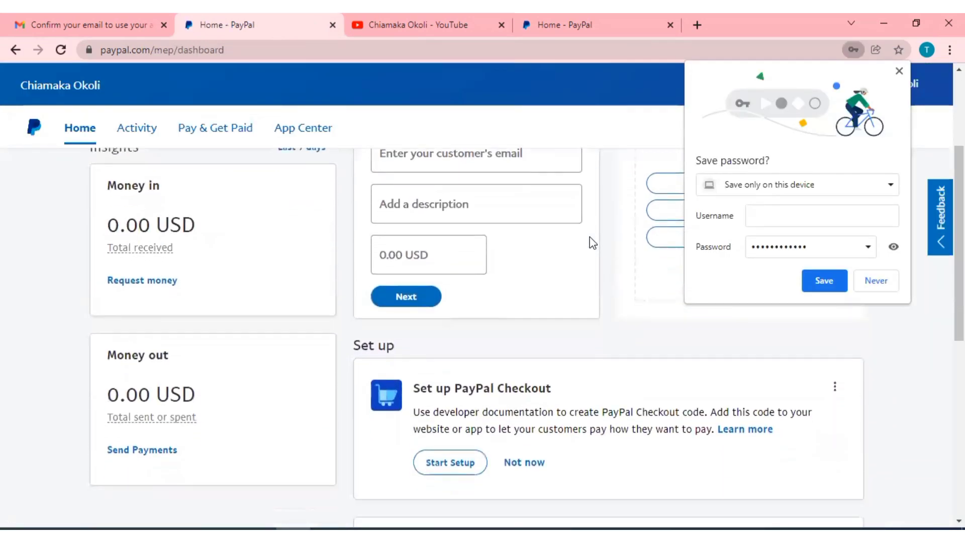
scroll(593, 244, down, 5)
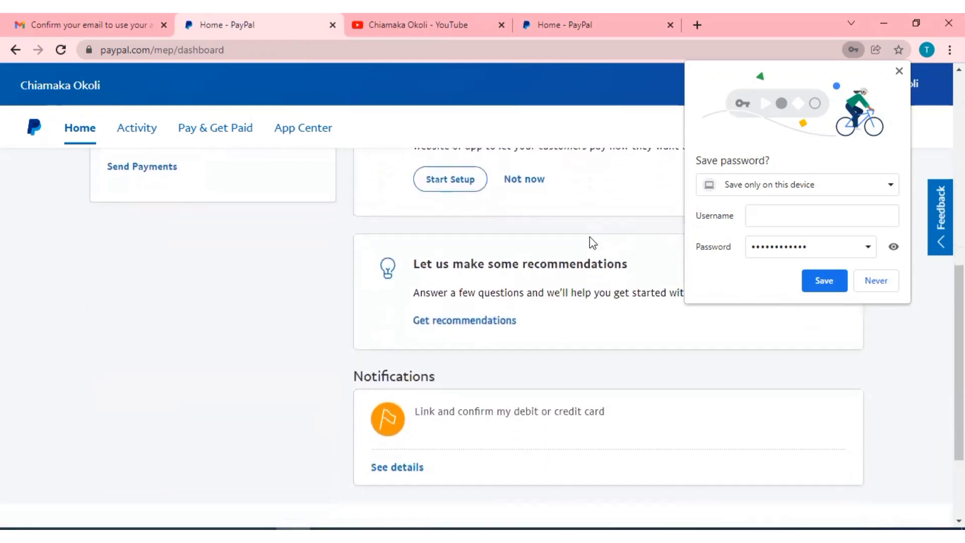
scroll(592, 244, down, 2)
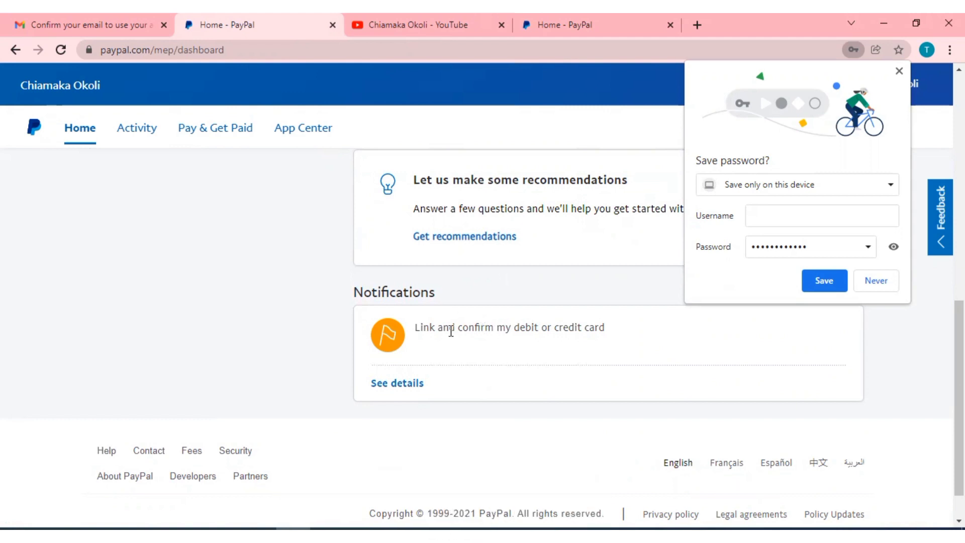
scroll(451, 331, up, 1)
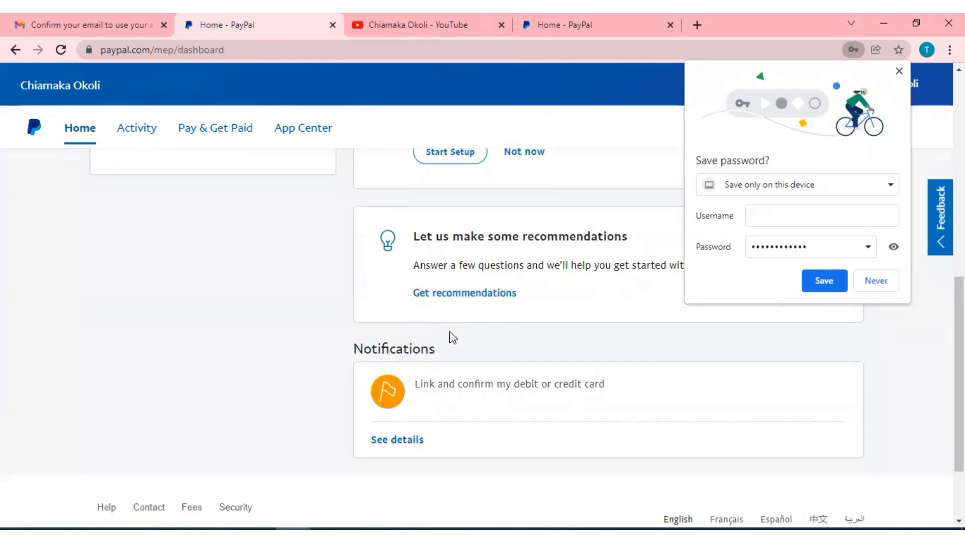